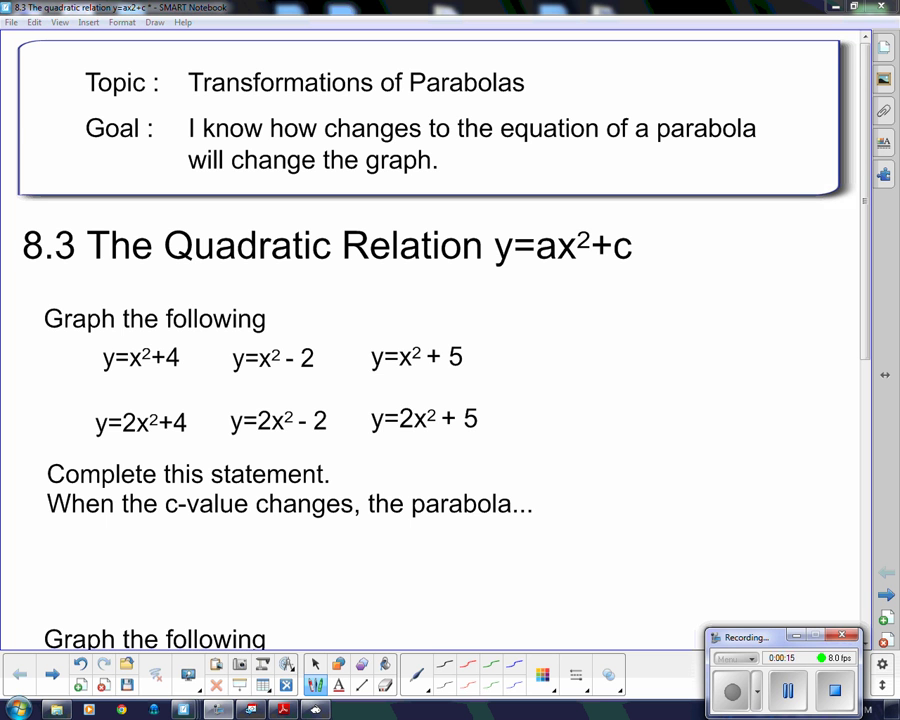
Step: Circle the coefficient a and the constant c in the heading equation y=ax²+c
{"action": "mouse_move", "coordinate": [497, 270]}
{"action": "left_mouse_down"}
{"action": "mouse_move", "coordinate": [599, 253]}
{"action": "mouse_move", "coordinate": [502, 236]}
{"action": "mouse_move", "coordinate": [496, 265]}
{"action": "mouse_move", "coordinate": [570, 265]}
{"action": "mouse_move", "coordinate": [536, 260]}
{"action": "left_mouse_up"}
{"action": "mouse_move", "coordinate": [612, 262]}
{"action": "left_mouse_down"}
{"action": "mouse_move", "coordinate": [642, 238]}
{"action": "mouse_move", "coordinate": [634, 272]}
{"action": "left_mouse_up"}
{"action": "left_click", "coordinate": [155, 674]}
{"action": "mouse_move", "coordinate": [548, 232]}
{"action": "left_mouse_down"}
{"action": "mouse_move", "coordinate": [538, 250]}
{"action": "mouse_move", "coordinate": [556, 262]}
{"action": "left_mouse_up"}
{"action": "left_click_drag", "start_coordinate": [616, 234], "coordinate": [616, 263]}
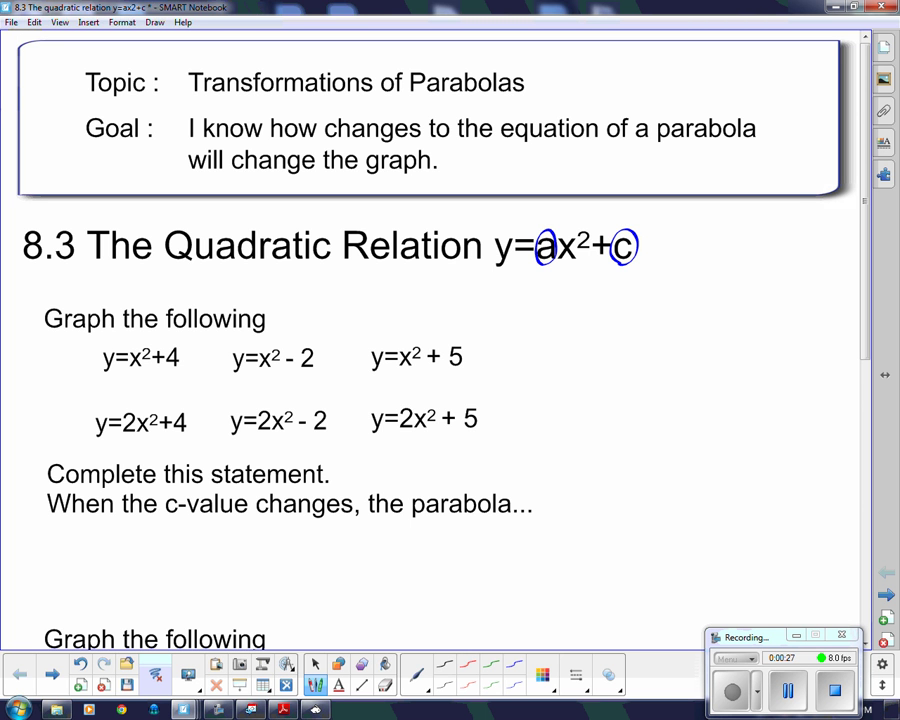
Step: Circle y=2x²+4, replace that with a circle around its coefficient 2, and clear the marks
{"action": "mouse_move", "coordinate": [88, 436]}
{"action": "left_mouse_down"}
{"action": "mouse_move", "coordinate": [213, 414]}
{"action": "mouse_move", "coordinate": [84, 428]}
{"action": "left_mouse_up"}
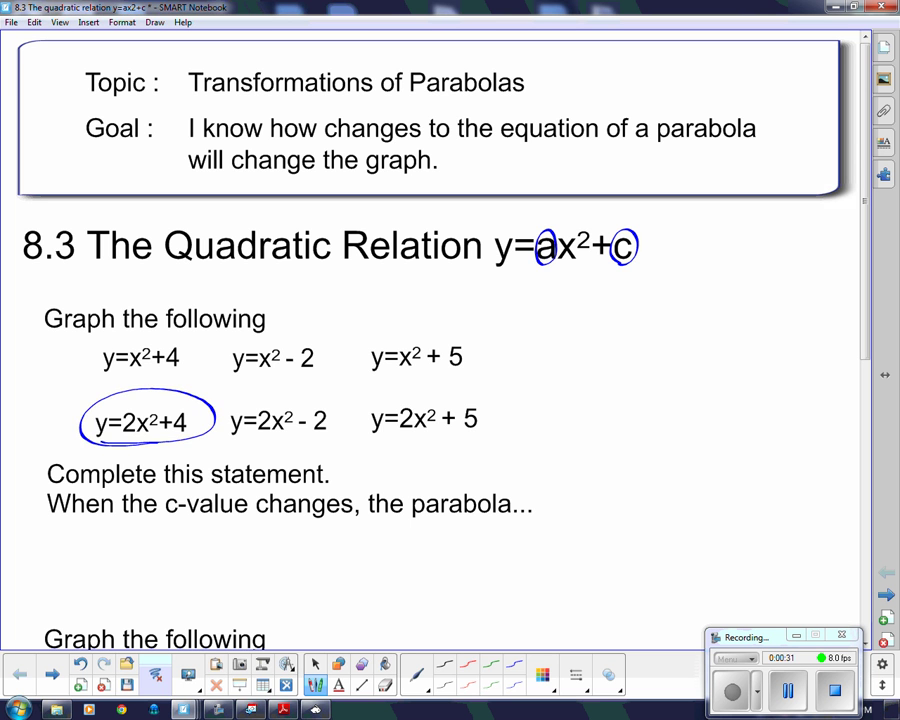
{"action": "left_click", "coordinate": [80, 663]}
{"action": "left_click_drag", "start_coordinate": [134, 410], "coordinate": [123, 434]}
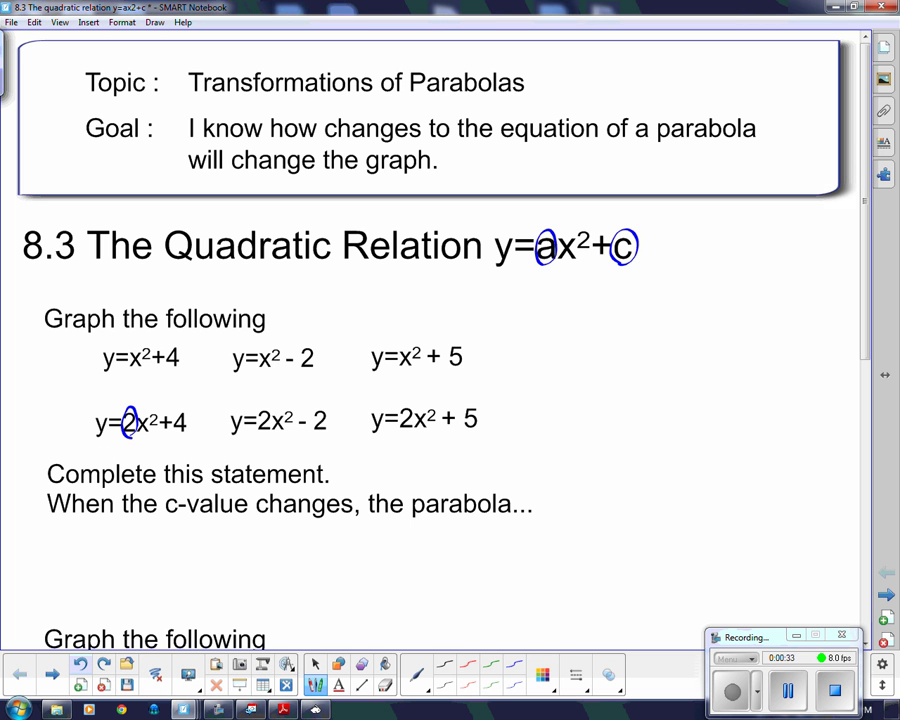
{"action": "mouse_move", "coordinate": [132, 387]}
{"action": "left_mouse_down"}
{"action": "mouse_move", "coordinate": [191, 430]}
{"action": "mouse_move", "coordinate": [172, 410]}
{"action": "mouse_move", "coordinate": [184, 391]}
{"action": "mouse_move", "coordinate": [171, 430]}
{"action": "mouse_move", "coordinate": [171, 398]}
{"action": "left_mouse_up"}
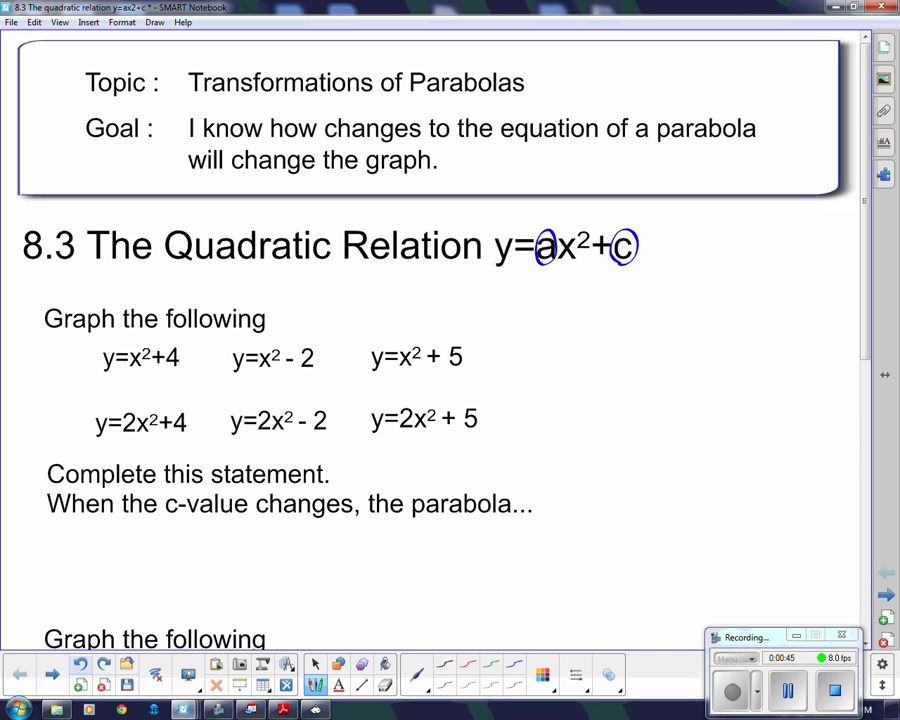
Step: Brace the two rows of equations and underline the c-value statement, clearing both marks again
{"action": "left_click_drag", "start_coordinate": [480, 326], "coordinate": [490, 442]}
{"action": "left_click_drag", "start_coordinate": [57, 521], "coordinate": [519, 524]}
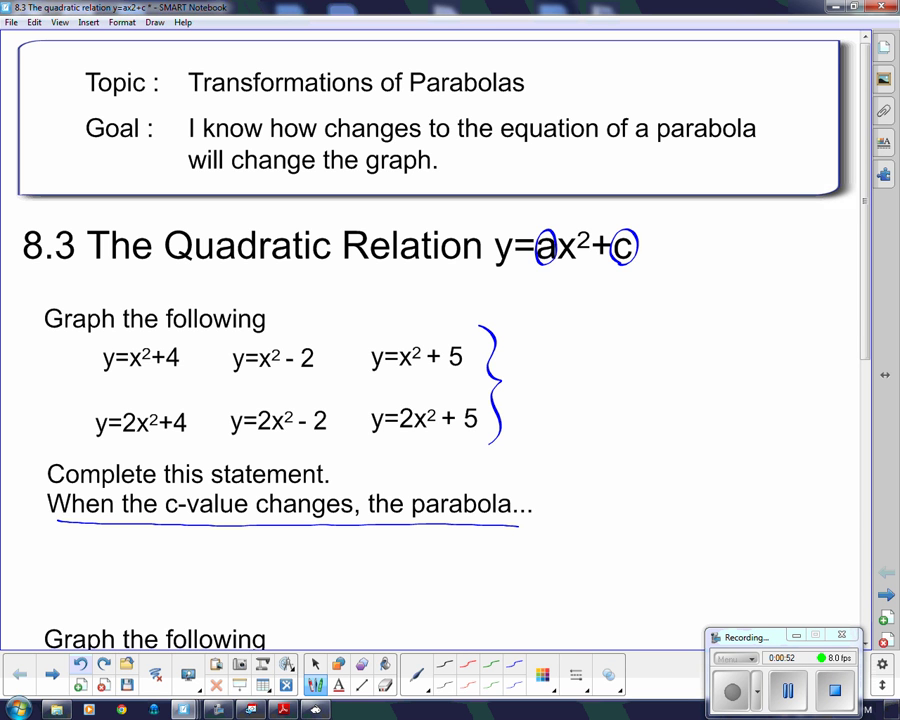
{"action": "left_click_drag", "start_coordinate": [522, 525], "coordinate": [42, 528]}
{"action": "left_click_drag", "start_coordinate": [490, 330], "coordinate": [490, 384]}
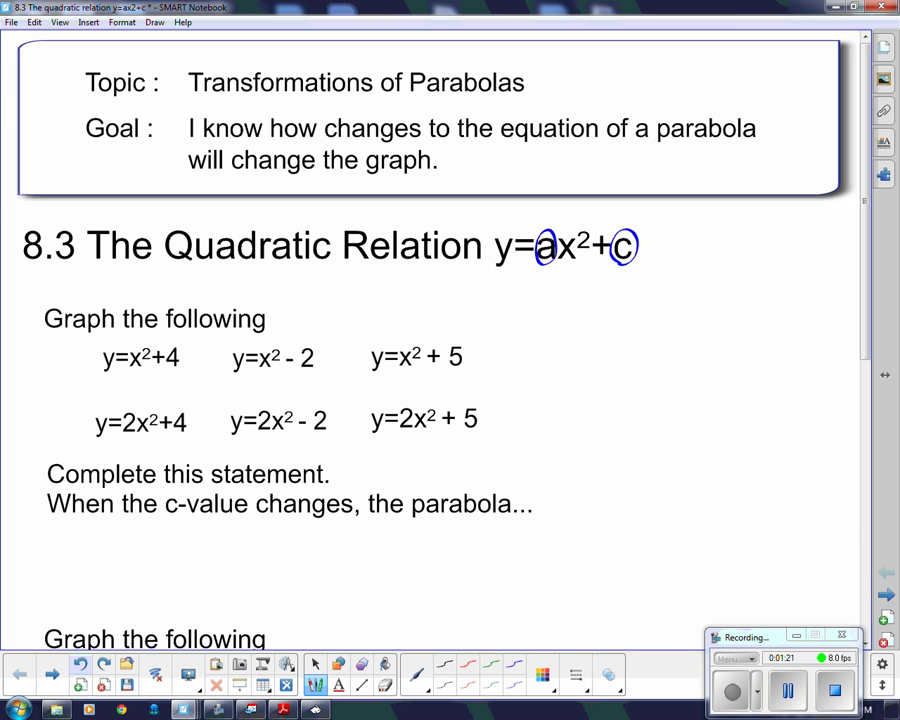
Step: Switch to the TI-83 Plus calculator, enter X²+4 as Y1, and graph it
{"action": "left_click", "coordinate": [315, 708]}
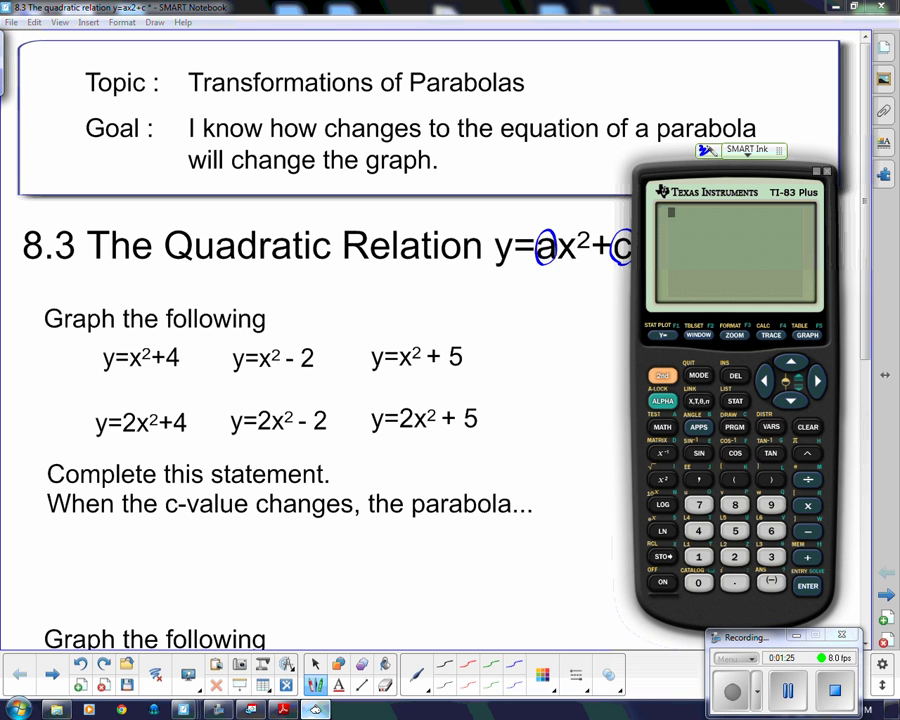
{"action": "left_click", "coordinate": [661, 335]}
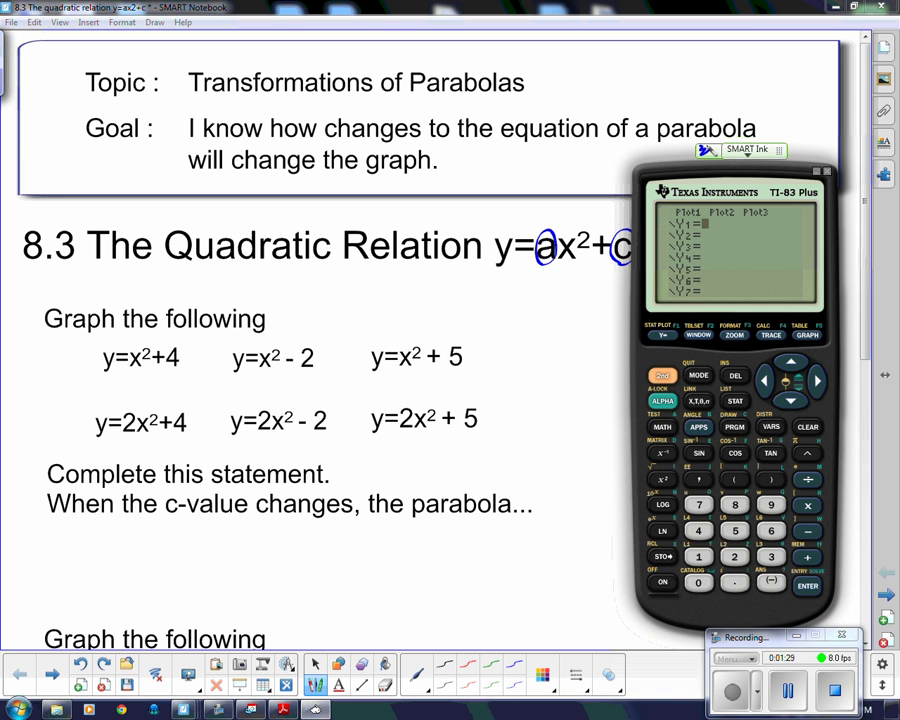
{"action": "left_click", "coordinate": [699, 400]}
{"action": "left_click", "coordinate": [661, 478]}
{"action": "left_click", "coordinate": [808, 557]}
{"action": "left_click", "coordinate": [699, 531]}
{"action": "left_click", "coordinate": [807, 335]}
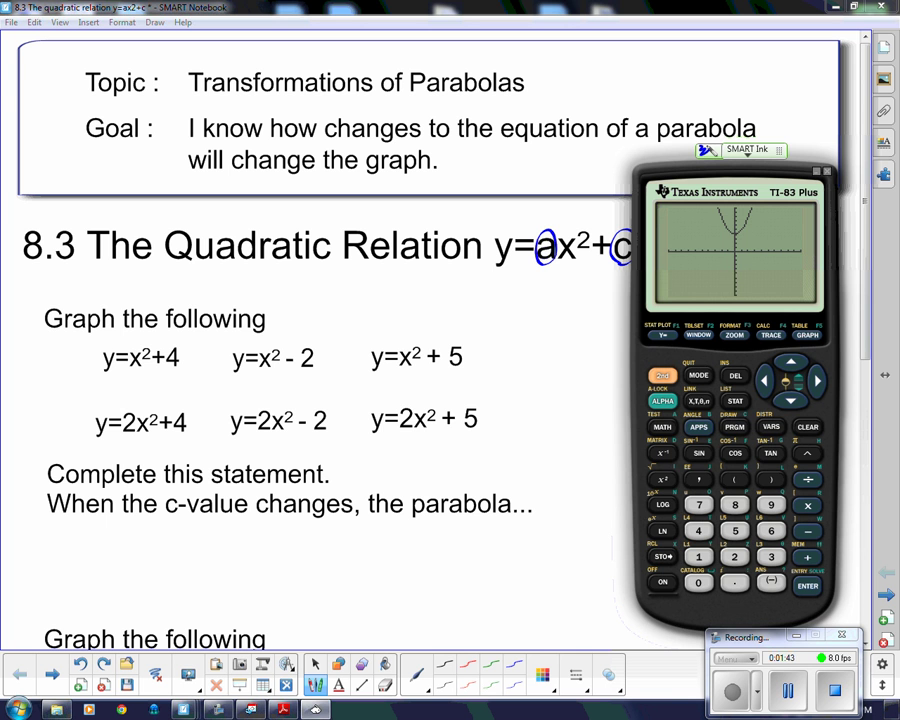
Step: Place the graph of y=x²+4 on the notebook page beside the equations, annotate it, and delete the picture
{"action": "left_click_drag", "start_coordinate": [732, 268], "coordinate": [643, 430]}
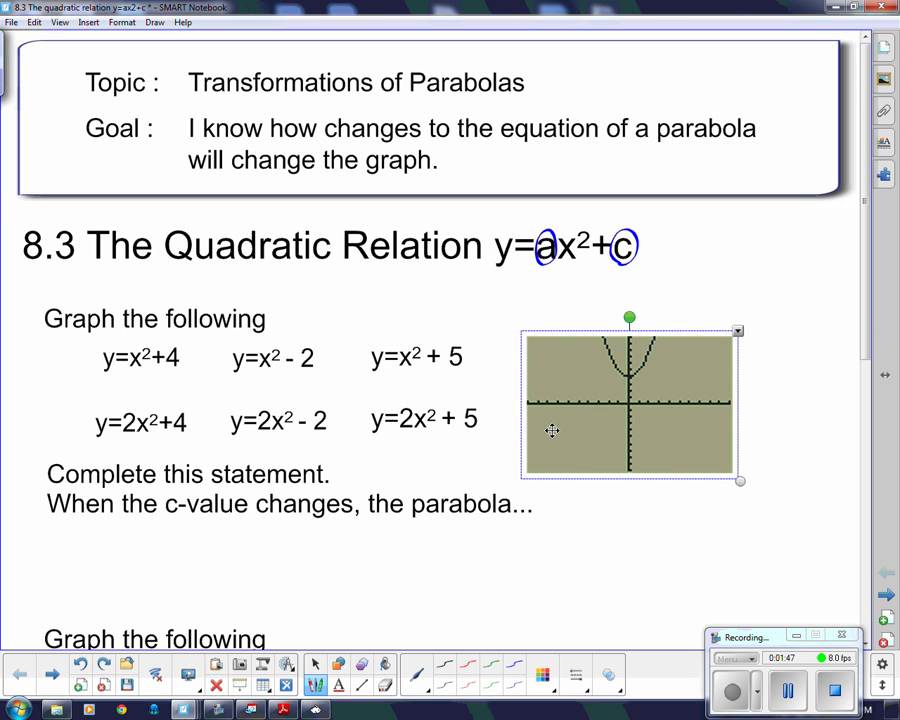
{"action": "mouse_move", "coordinate": [631, 366]}
{"action": "left_mouse_down"}
{"action": "mouse_move", "coordinate": [631, 398]}
{"action": "mouse_move", "coordinate": [653, 388]}
{"action": "left_mouse_up"}
{"action": "mouse_move", "coordinate": [650, 380]}
{"action": "left_mouse_down"}
{"action": "mouse_move", "coordinate": [650, 393]}
{"action": "mouse_move", "coordinate": [608, 421]}
{"action": "left_mouse_up"}
{"action": "left_click", "coordinate": [650, 400]}
{"action": "left_click", "coordinate": [737, 331]}
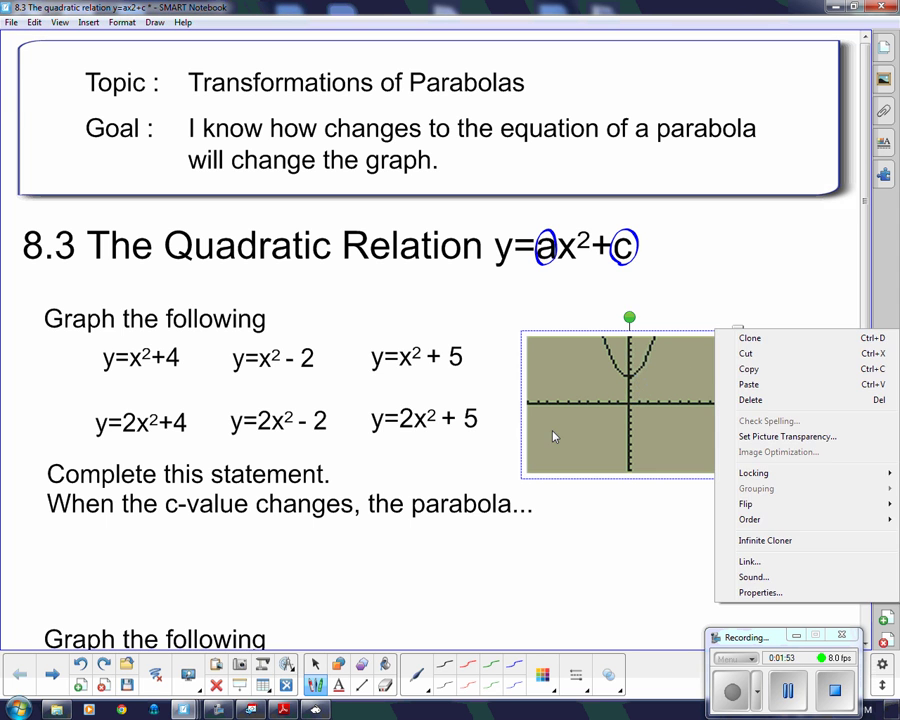
{"action": "left_click", "coordinate": [750, 399]}
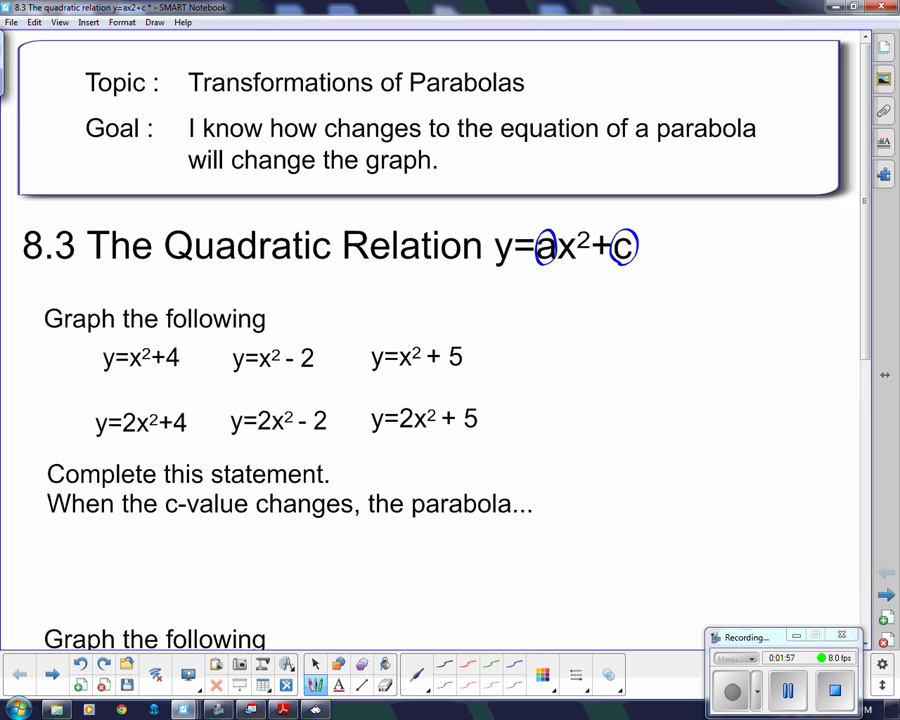
Step: Change Y1 to X²-2 in the TI-83 Plus calculator and graph it
{"action": "left_click", "coordinate": [315, 709]}
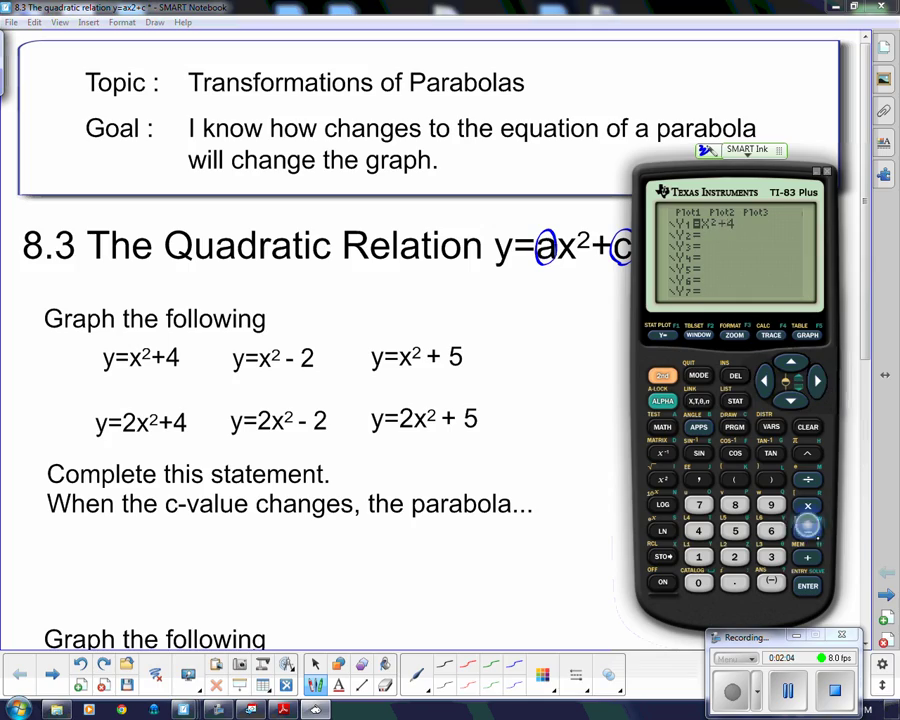
{"action": "left_click", "coordinate": [734, 553]}
{"action": "left_click", "coordinate": [808, 334]}
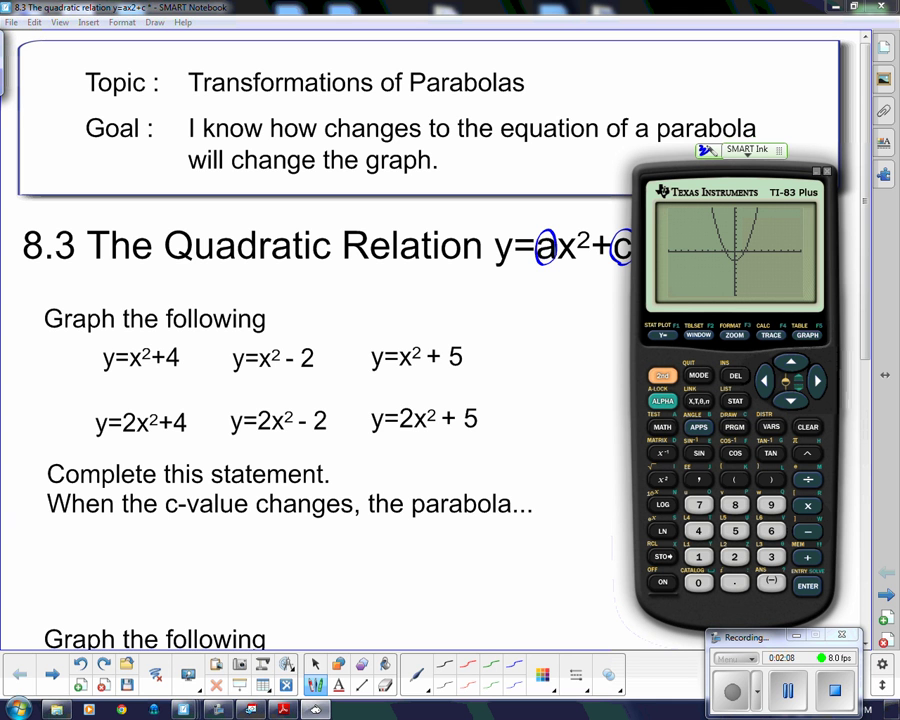
Step: Place the graph of y=x²-2 beside the equations, circle its vertex, and remove the picture and its marks
{"action": "left_click_drag", "start_coordinate": [747, 217], "coordinate": [572, 422]}
{"action": "left_click", "coordinate": [572, 422]}
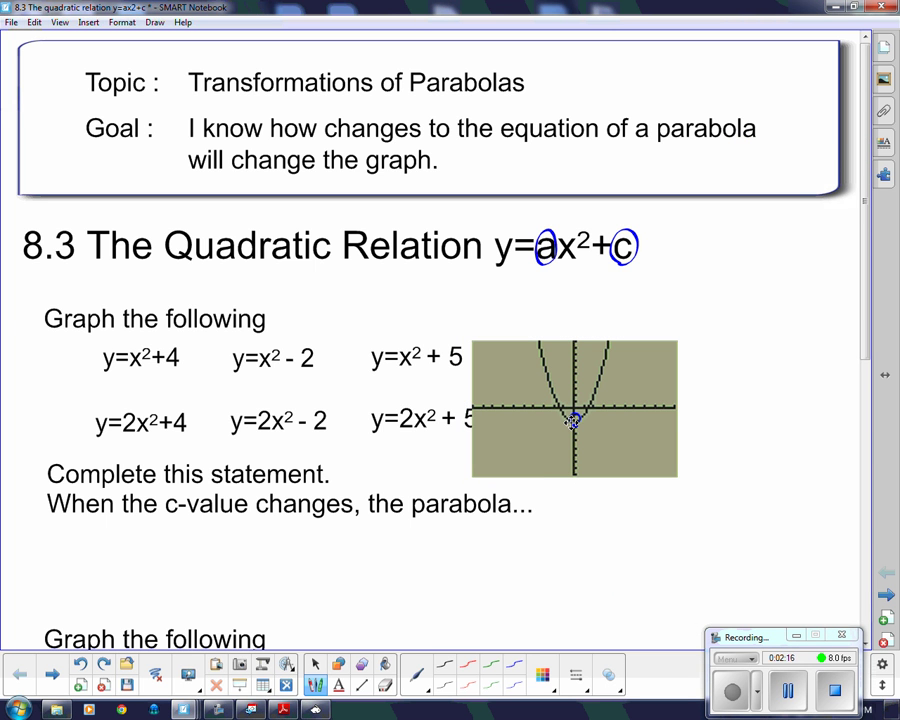
{"action": "mouse_move", "coordinate": [287, 366]}
{"action": "left_mouse_down"}
{"action": "mouse_move", "coordinate": [313, 365]}
{"action": "mouse_move", "coordinate": [286, 360]}
{"action": "left_mouse_up"}
{"action": "mouse_move", "coordinate": [176, 346]}
{"action": "left_mouse_down"}
{"action": "mouse_move", "coordinate": [152, 366]}
{"action": "mouse_move", "coordinate": [172, 345]}
{"action": "left_mouse_up"}
{"action": "mouse_move", "coordinate": [300, 356]}
{"action": "left_mouse_down"}
{"action": "mouse_move", "coordinate": [205, 349]}
{"action": "mouse_move", "coordinate": [219, 373]}
{"action": "mouse_move", "coordinate": [446, 364]}
{"action": "mouse_move", "coordinate": [609, 431]}
{"action": "left_mouse_up"}
{"action": "right_click", "coordinate": [573, 428]}
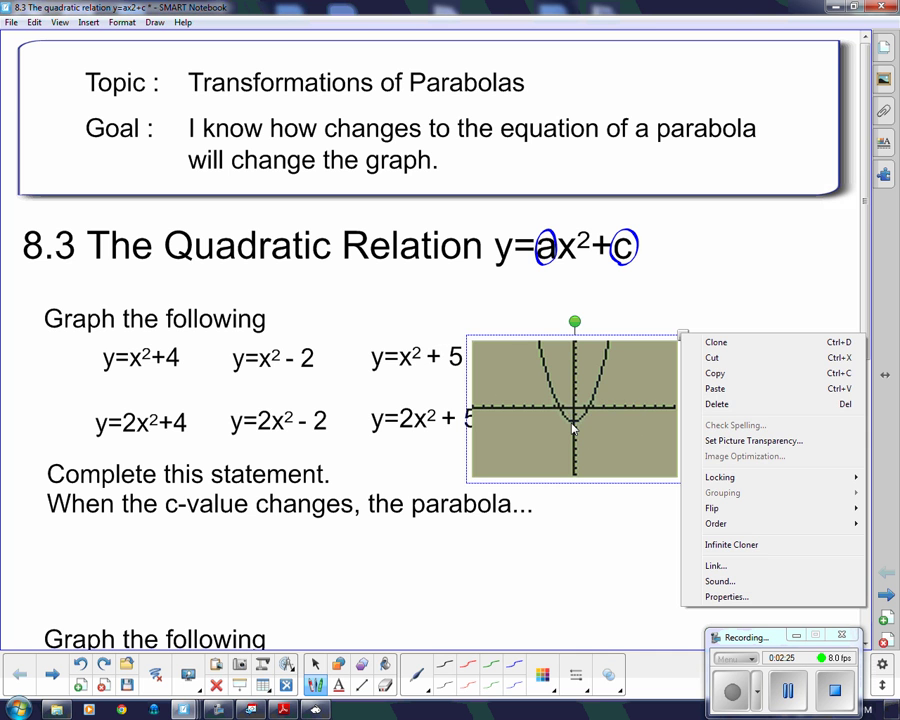
{"action": "left_click", "coordinate": [714, 357]}
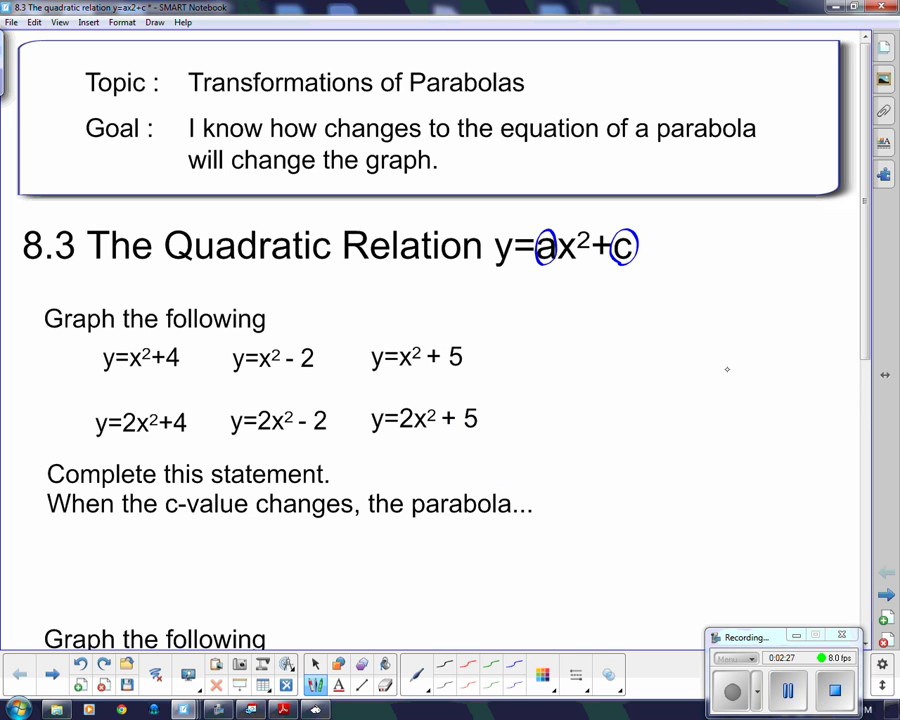
Step: Change Y1 to X²+5 in the TI-83 Plus calculator and graph it
{"action": "left_click", "coordinate": [316, 709]}
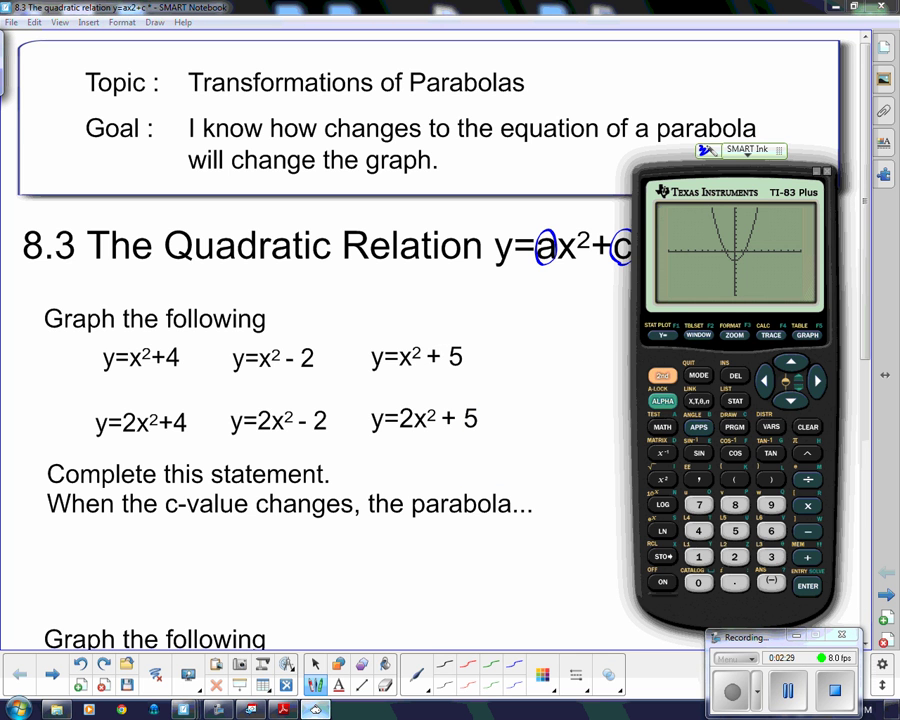
{"action": "left_click", "coordinate": [663, 335]}
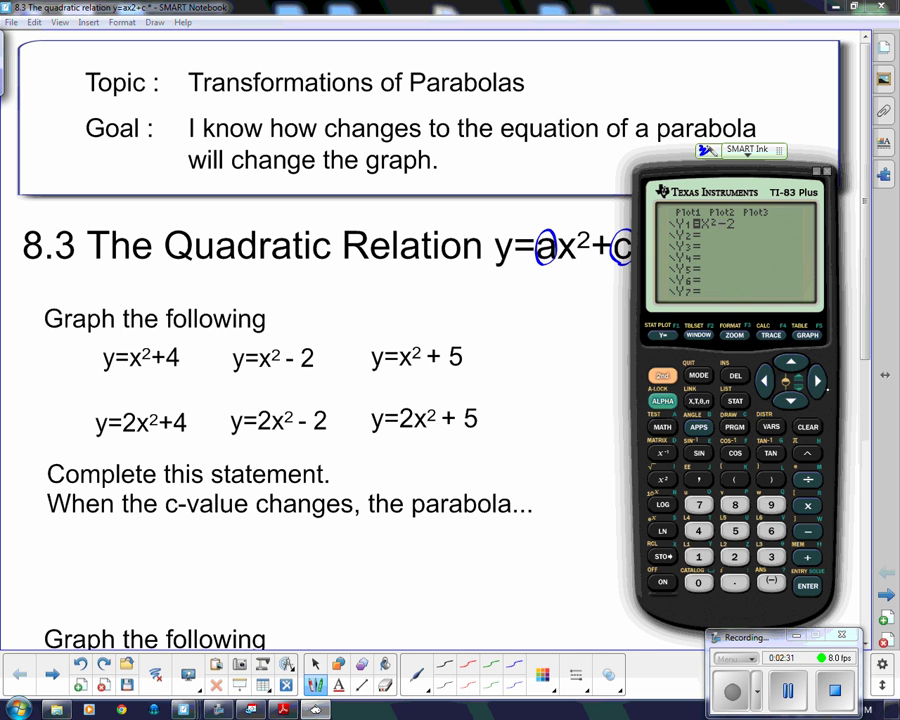
{"action": "left_click", "coordinate": [807, 557]}
{"action": "left_click", "coordinate": [734, 529]}
{"action": "left_click", "coordinate": [809, 336]}
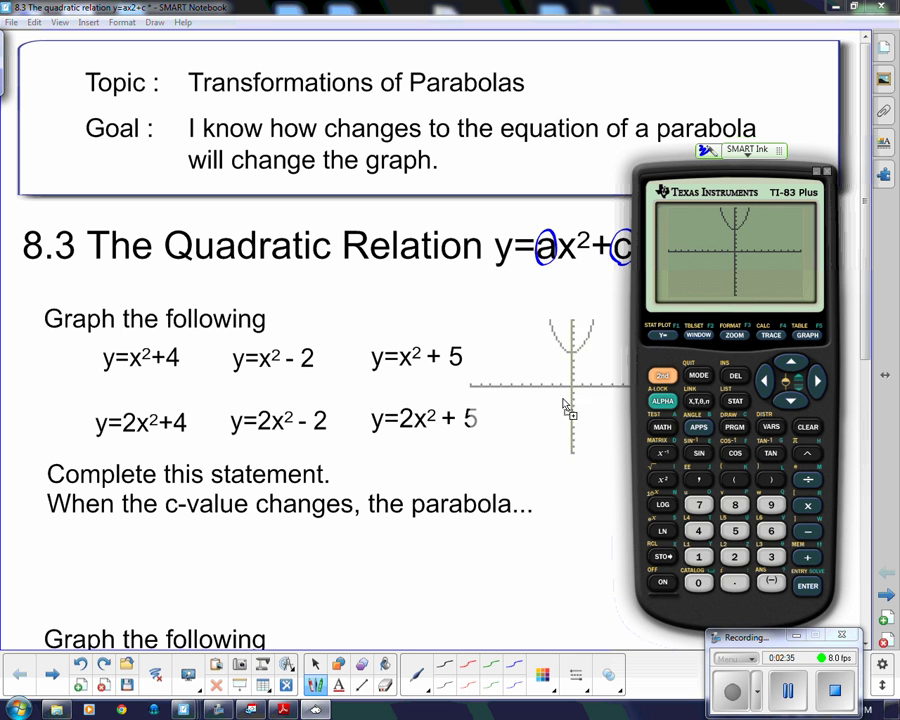
Step: Place the graph of y=x²+5 on the page, brace and label its vertex height as 5, and remove it all
{"action": "left_click_drag", "start_coordinate": [631, 353], "coordinate": [552, 409]}
{"action": "key", "text": "Right"}
{"action": "key", "text": "Right"}
{"action": "key", "text": "Right"}
{"action": "mouse_move", "coordinate": [628, 374]}
{"action": "left_mouse_down"}
{"action": "mouse_move", "coordinate": [627, 407]}
{"action": "mouse_move", "coordinate": [646, 381]}
{"action": "mouse_move", "coordinate": [639, 395]}
{"action": "left_mouse_up"}
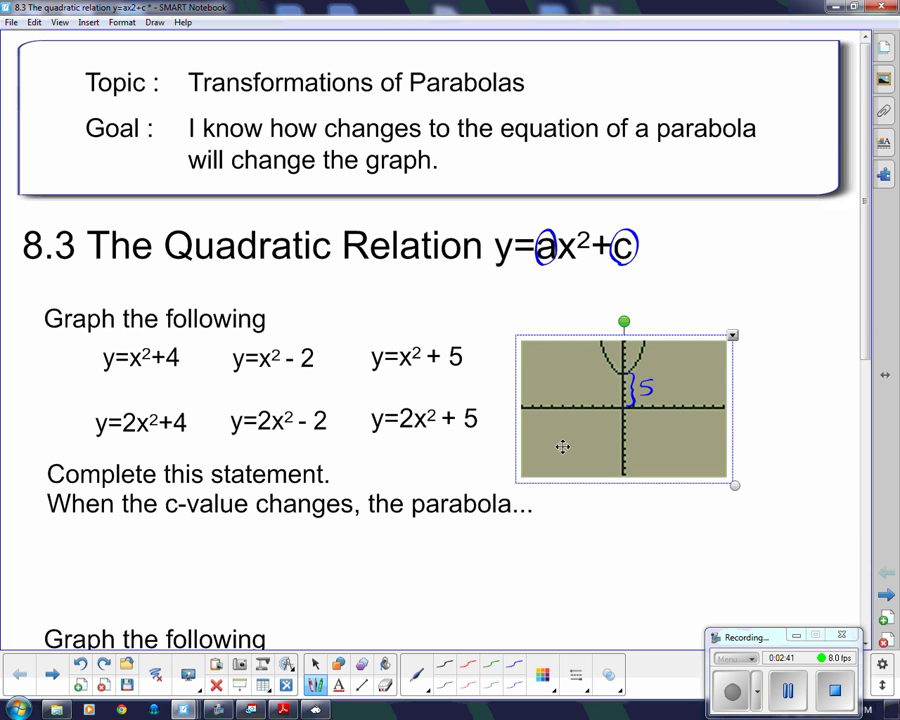
{"action": "mouse_move", "coordinate": [650, 390]}
{"action": "left_mouse_down"}
{"action": "mouse_move", "coordinate": [646, 406]}
{"action": "mouse_move", "coordinate": [611, 408]}
{"action": "left_mouse_up"}
{"action": "left_click", "coordinate": [732, 335]}
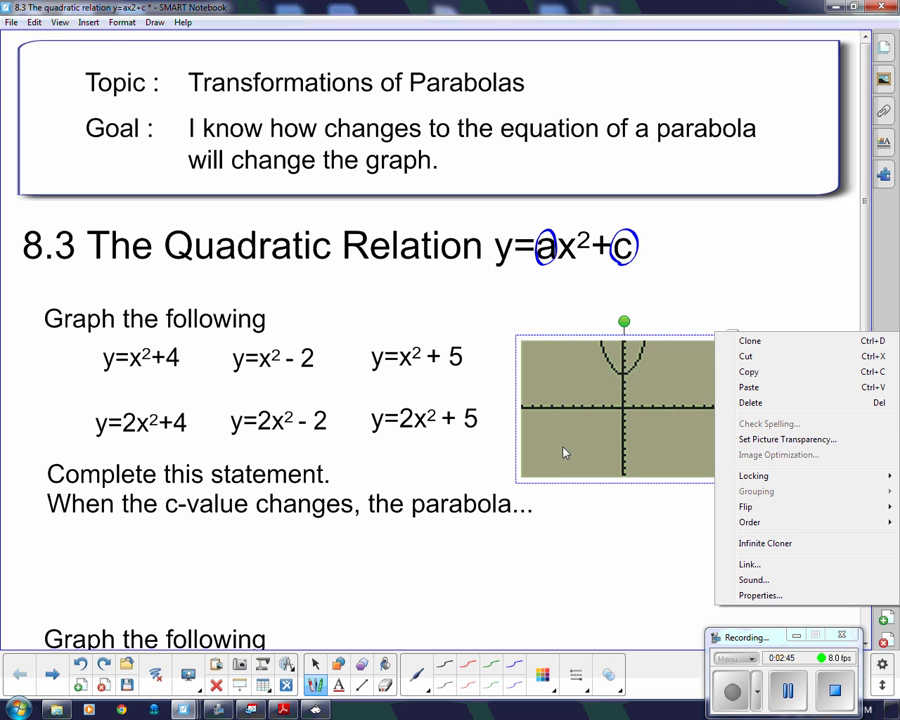
{"action": "left_click", "coordinate": [746, 356]}
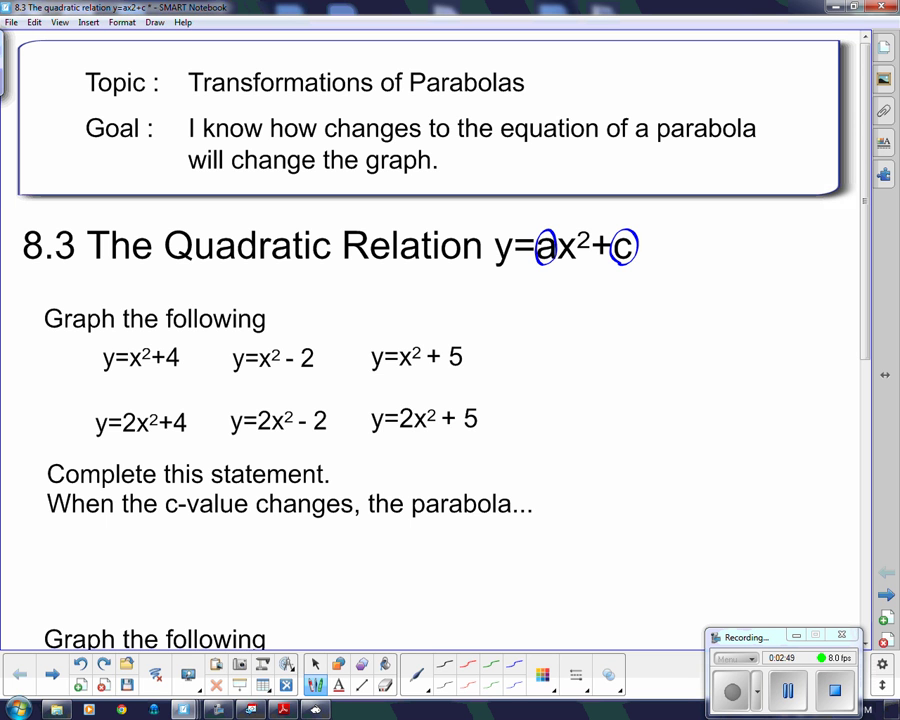
Step: Mark up the three equations in the row beginning y=2x²+4 and clear the marks
{"action": "left_click_drag", "start_coordinate": [180, 406], "coordinate": [164, 412]}
{"action": "left_click_drag", "start_coordinate": [320, 402], "coordinate": [299, 410]}
{"action": "left_click", "coordinate": [444, 427]}
{"action": "mouse_move", "coordinate": [444, 427]}
{"action": "left_mouse_down"}
{"action": "mouse_move", "coordinate": [442, 410]}
{"action": "mouse_move", "coordinate": [191, 425]}
{"action": "mouse_move", "coordinate": [235, 411]}
{"action": "mouse_move", "coordinate": [323, 421]}
{"action": "left_mouse_up"}
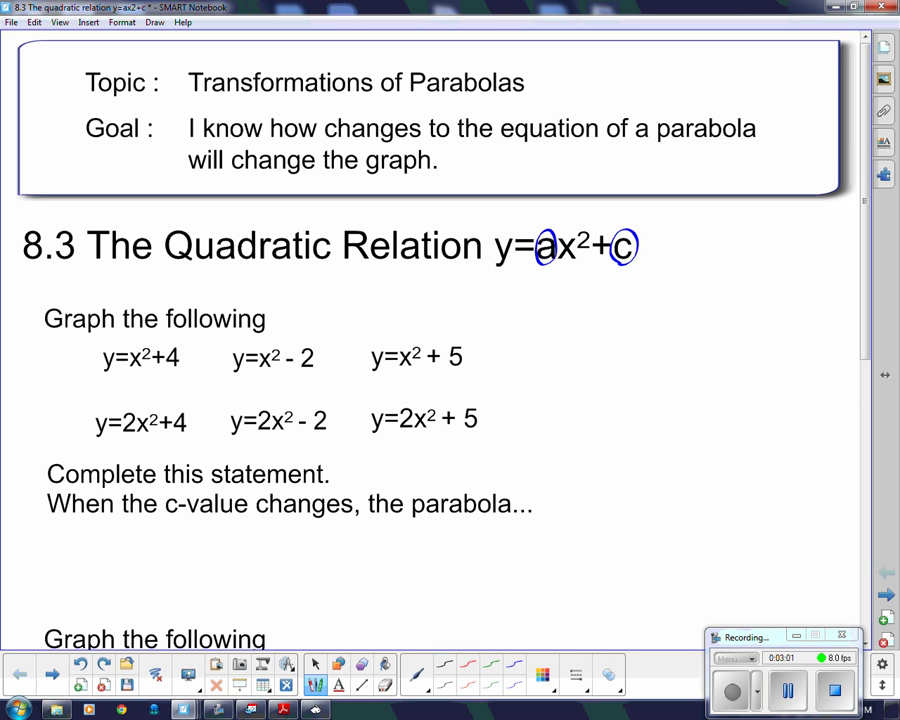
Step: Handwrite the bullet "moves up and down" under the c-value statement and add a second bullet dot below it
{"action": "mouse_move", "coordinate": [89, 527]}
{"action": "left_mouse_down"}
{"action": "mouse_move", "coordinate": [89, 540]}
{"action": "mouse_move", "coordinate": [144, 528]}
{"action": "mouse_move", "coordinate": [157, 540]}
{"action": "mouse_move", "coordinate": [202, 540]}
{"action": "mouse_move", "coordinate": [209, 550]}
{"action": "left_mouse_up"}
{"action": "mouse_move", "coordinate": [209, 530]}
{"action": "left_mouse_down"}
{"action": "mouse_move", "coordinate": [334, 540]}
{"action": "mouse_move", "coordinate": [387, 522]}
{"action": "mouse_move", "coordinate": [414, 541]}
{"action": "left_mouse_up"}
{"action": "left_click", "coordinate": [75, 532]}
{"action": "left_click", "coordinate": [79, 581]}
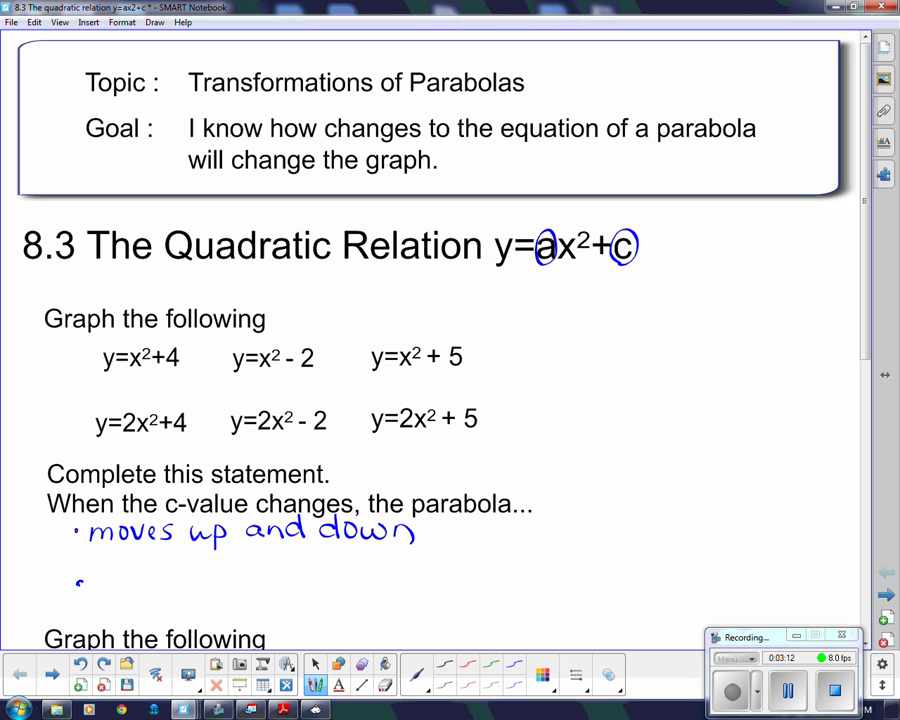
Step: Sketch coordinate axes beside the equations with a parabola labelled y=x²+4 and its vertex marked at 4
{"action": "left_click_drag", "start_coordinate": [546, 428], "coordinate": [813, 425]}
{"action": "left_click_drag", "start_coordinate": [662, 312], "coordinate": [656, 568]}
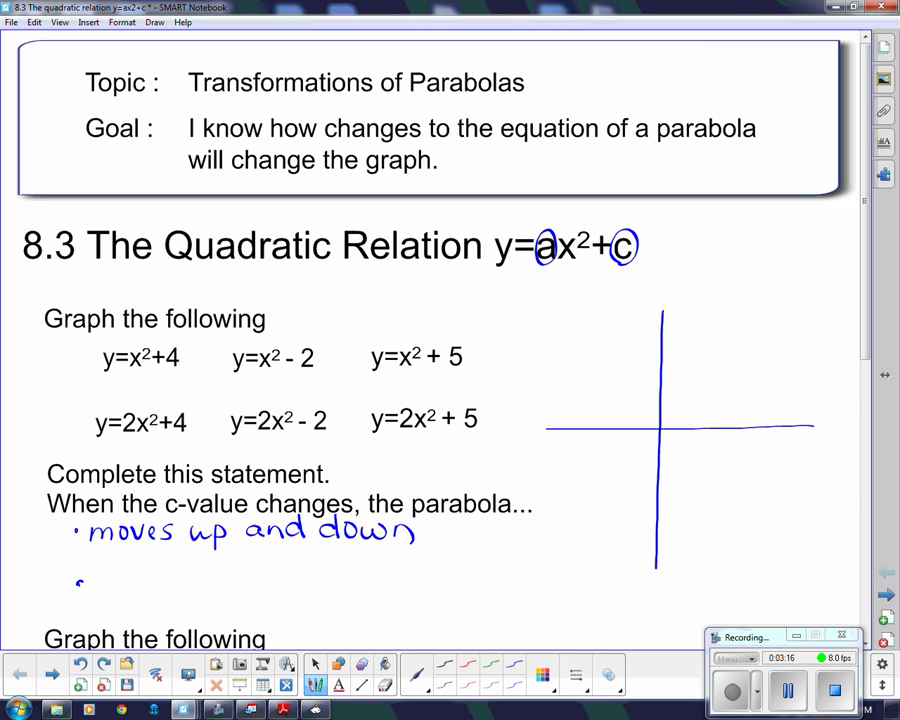
{"action": "mouse_move", "coordinate": [624, 309]}
{"action": "left_mouse_down"}
{"action": "mouse_move", "coordinate": [636, 372]}
{"action": "mouse_move", "coordinate": [672, 376]}
{"action": "mouse_move", "coordinate": [697, 308]}
{"action": "left_mouse_up"}
{"action": "mouse_move", "coordinate": [718, 320]}
{"action": "left_mouse_down"}
{"action": "mouse_move", "coordinate": [712, 354]}
{"action": "mouse_move", "coordinate": [750, 336]}
{"action": "left_mouse_up"}
{"action": "mouse_move", "coordinate": [750, 318]}
{"action": "left_mouse_down"}
{"action": "mouse_move", "coordinate": [739, 337]}
{"action": "mouse_move", "coordinate": [766, 322]}
{"action": "mouse_move", "coordinate": [802, 328]}
{"action": "mouse_move", "coordinate": [797, 337]}
{"action": "left_mouse_up"}
{"action": "left_click_drag", "start_coordinate": [660, 380], "coordinate": [715, 387]}
{"action": "left_click_drag", "start_coordinate": [711, 374], "coordinate": [710, 396]}
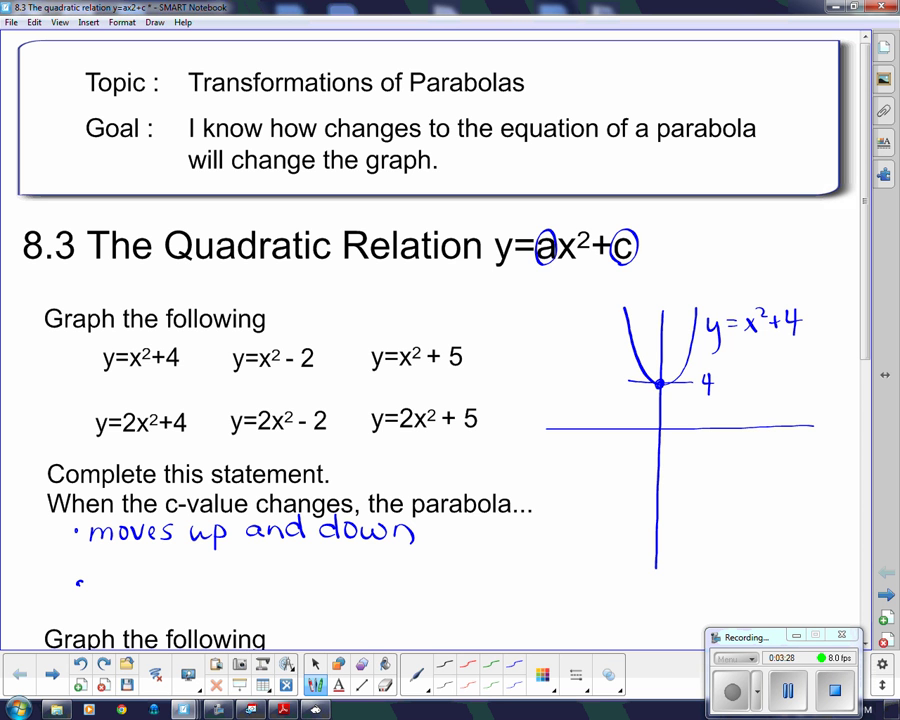
Step: Handwrite "the c-value gives us the min/max value" beside the second bullet
{"action": "mouse_move", "coordinate": [103, 570]}
{"action": "left_mouse_down"}
{"action": "mouse_move", "coordinate": [101, 595]}
{"action": "mouse_move", "coordinate": [112, 578]}
{"action": "mouse_move", "coordinate": [134, 593]}
{"action": "left_mouse_up"}
{"action": "mouse_move", "coordinate": [160, 578]}
{"action": "left_mouse_down"}
{"action": "mouse_move", "coordinate": [157, 587]}
{"action": "mouse_move", "coordinate": [173, 580]}
{"action": "left_mouse_up"}
{"action": "mouse_move", "coordinate": [179, 573]}
{"action": "left_mouse_down"}
{"action": "mouse_move", "coordinate": [185, 588]}
{"action": "mouse_move", "coordinate": [192, 573]}
{"action": "left_mouse_up"}
{"action": "mouse_move", "coordinate": [204, 577]}
{"action": "left_mouse_down"}
{"action": "mouse_move", "coordinate": [199, 587]}
{"action": "mouse_move", "coordinate": [208, 580]}
{"action": "left_mouse_up"}
{"action": "left_click_drag", "start_coordinate": [213, 571], "coordinate": [216, 590]}
{"action": "left_click_drag", "start_coordinate": [221, 578], "coordinate": [246, 586]}
{"action": "left_click_drag", "start_coordinate": [282, 574], "coordinate": [272, 584]}
{"action": "left_click_drag", "start_coordinate": [284, 570], "coordinate": [272, 608]}
{"action": "mouse_move", "coordinate": [292, 579]}
{"action": "left_mouse_down"}
{"action": "mouse_move", "coordinate": [293, 590]}
{"action": "mouse_move", "coordinate": [293, 569]}
{"action": "left_mouse_up"}
{"action": "mouse_move", "coordinate": [298, 578]}
{"action": "left_mouse_down"}
{"action": "mouse_move", "coordinate": [304, 592]}
{"action": "mouse_move", "coordinate": [310, 577]}
{"action": "left_mouse_up"}
{"action": "left_click_drag", "start_coordinate": [313, 584], "coordinate": [407, 581]}
{"action": "mouse_move", "coordinate": [401, 566]}
{"action": "left_mouse_down"}
{"action": "mouse_move", "coordinate": [432, 580]}
{"action": "mouse_move", "coordinate": [487, 578]}
{"action": "left_mouse_up"}
{"action": "mouse_move", "coordinate": [490, 565]}
{"action": "left_mouse_down"}
{"action": "mouse_move", "coordinate": [503, 578]}
{"action": "mouse_move", "coordinate": [519, 572]}
{"action": "mouse_move", "coordinate": [528, 598]}
{"action": "mouse_move", "coordinate": [561, 573]}
{"action": "mouse_move", "coordinate": [592, 574]}
{"action": "left_mouse_up"}
{"action": "mouse_move", "coordinate": [592, 563]}
{"action": "left_mouse_down"}
{"action": "mouse_move", "coordinate": [581, 574]}
{"action": "mouse_move", "coordinate": [616, 562]}
{"action": "mouse_move", "coordinate": [628, 574]}
{"action": "mouse_move", "coordinate": [670, 571]}
{"action": "left_mouse_up"}
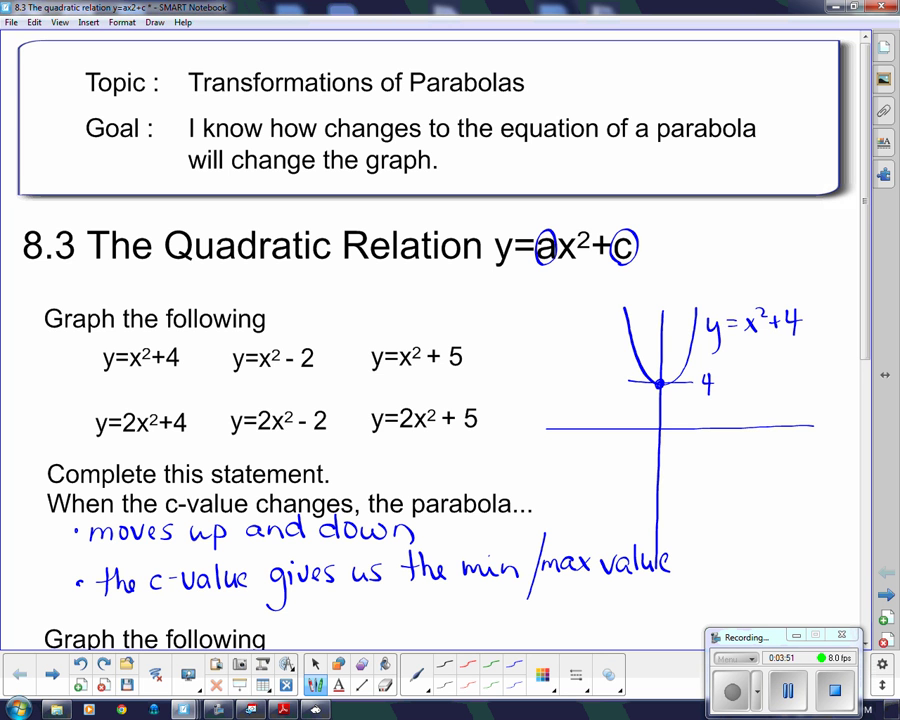
Step: Switch to the TI-83 Plus calculator and clear the existing Y1 equation before graphing the a-value examples
{"action": "scroll", "coordinate": [858, 531], "scroll_direction": "down", "scroll_amount": 5}
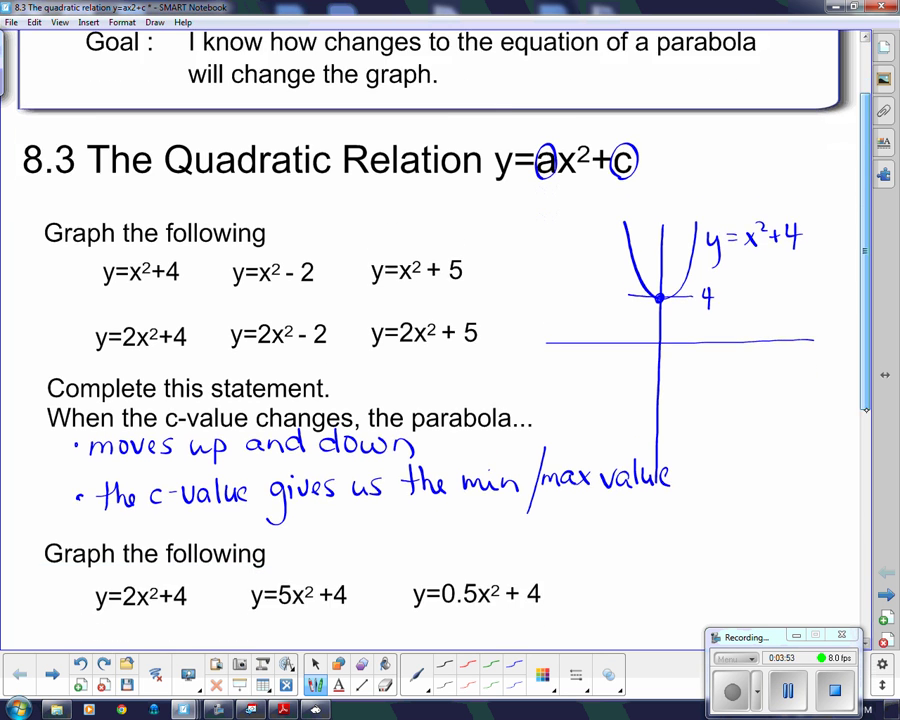
{"action": "left_click_drag", "start_coordinate": [858, 531], "coordinate": [858, 539]}
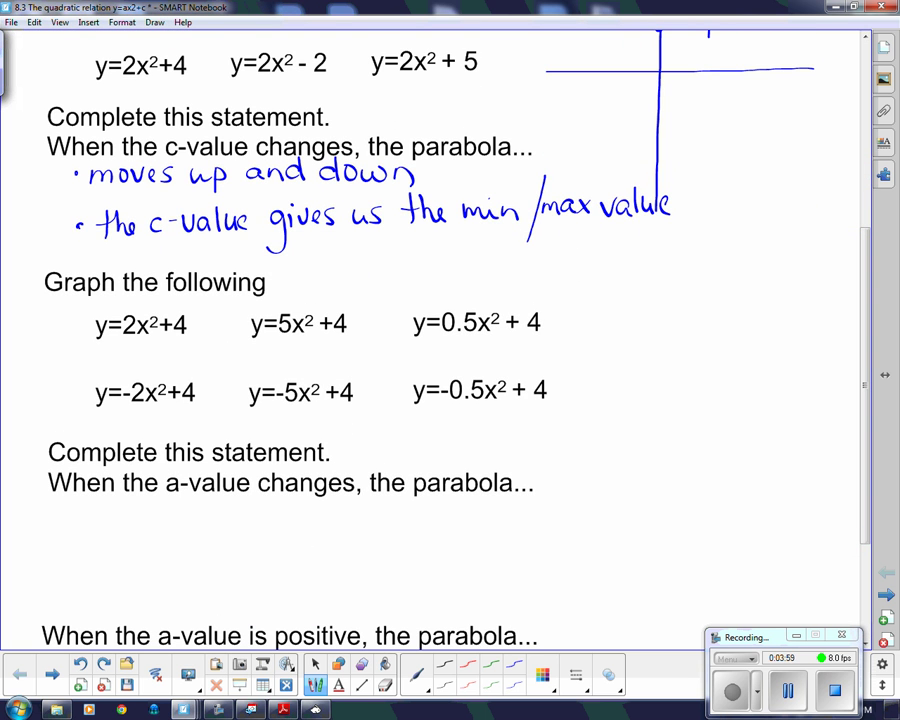
{"action": "mouse_move", "coordinate": [56, 499]}
{"action": "left_mouse_down"}
{"action": "mouse_move", "coordinate": [541, 495]}
{"action": "mouse_move", "coordinate": [233, 502]}
{"action": "mouse_move", "coordinate": [46, 518]}
{"action": "left_mouse_up"}
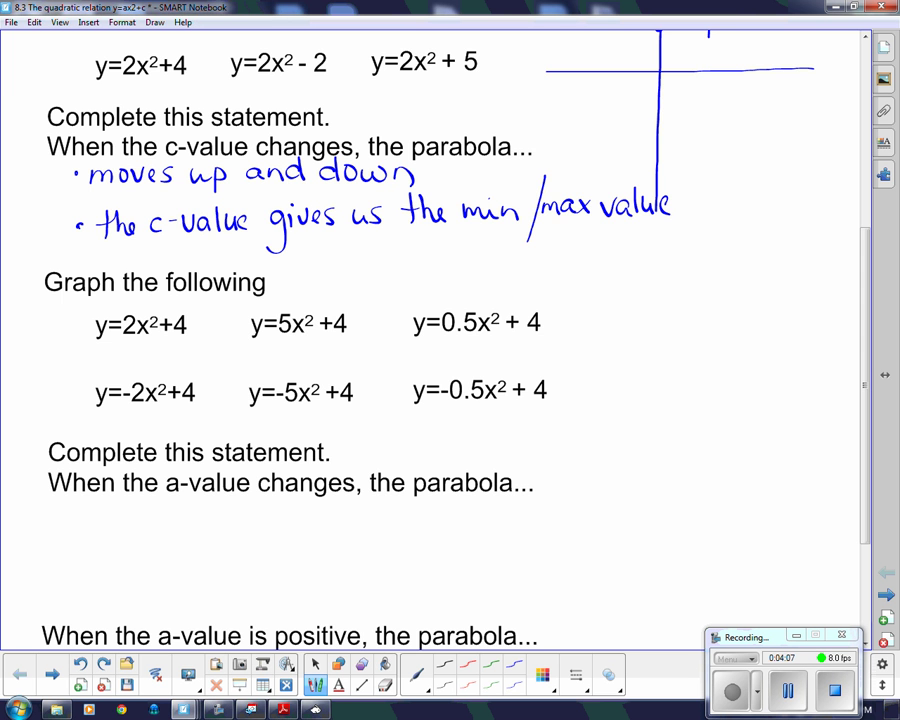
{"action": "left_click_drag", "start_coordinate": [865, 500], "coordinate": [872, 640]}
{"action": "scroll", "coordinate": [430, 340], "scroll_direction": "up", "scroll_amount": 4}
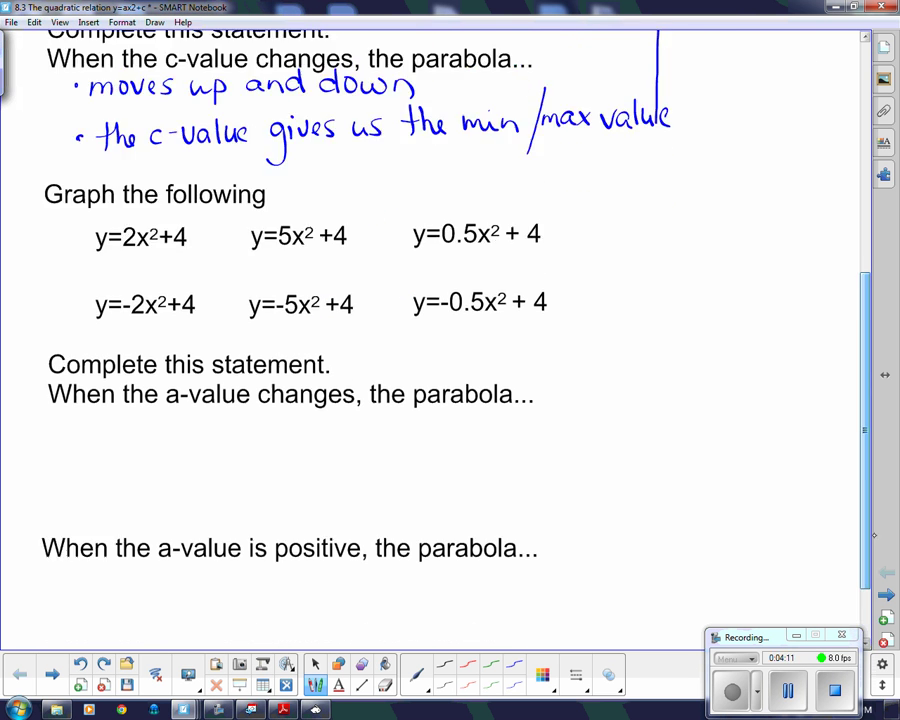
{"action": "scroll", "coordinate": [430, 340], "scroll_direction": "up", "scroll_amount": 1}
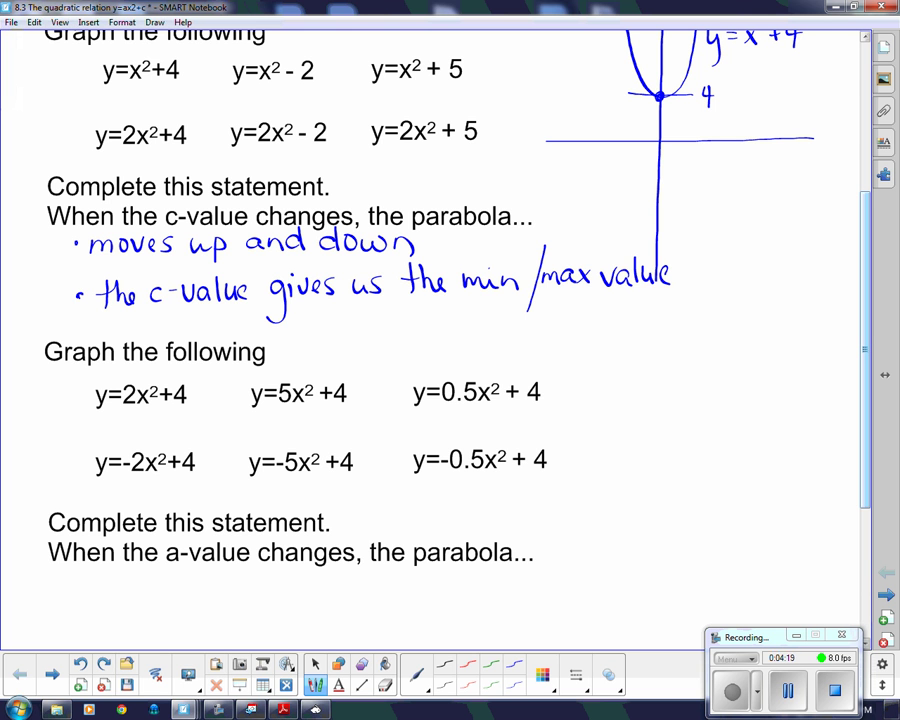
{"action": "left_click", "coordinate": [315, 709]}
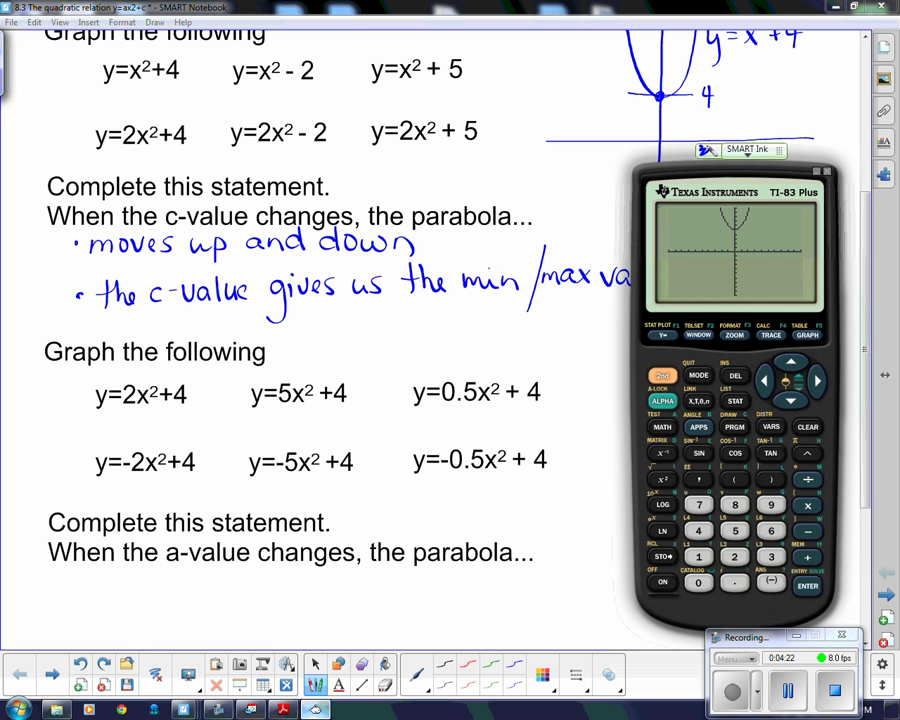
{"action": "left_click", "coordinate": [663, 335]}
{"action": "left_click", "coordinate": [814, 428]}
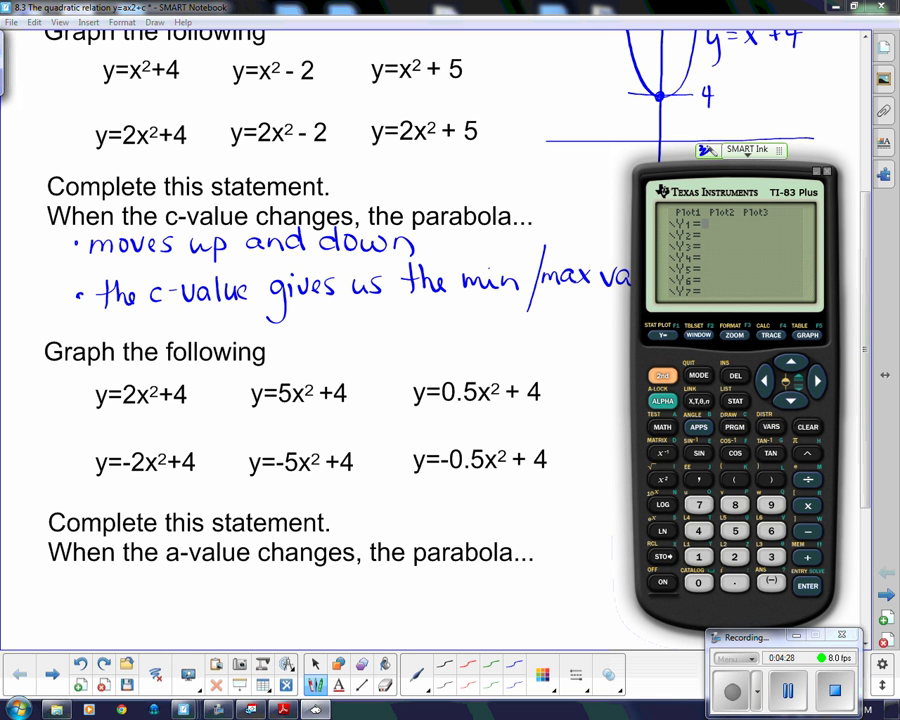
Step: Circle the a-values 2, 5 and 0.5 in the row of equations beginning y=2x²+4 under the second "Graph the following"
{"action": "left_click", "coordinate": [122, 403]}
{"action": "left_click_drag", "start_coordinate": [132, 379], "coordinate": [134, 381]}
{"action": "mouse_move", "coordinate": [287, 377]}
{"action": "left_mouse_down"}
{"action": "mouse_move", "coordinate": [278, 393]}
{"action": "mouse_move", "coordinate": [289, 379]}
{"action": "left_mouse_up"}
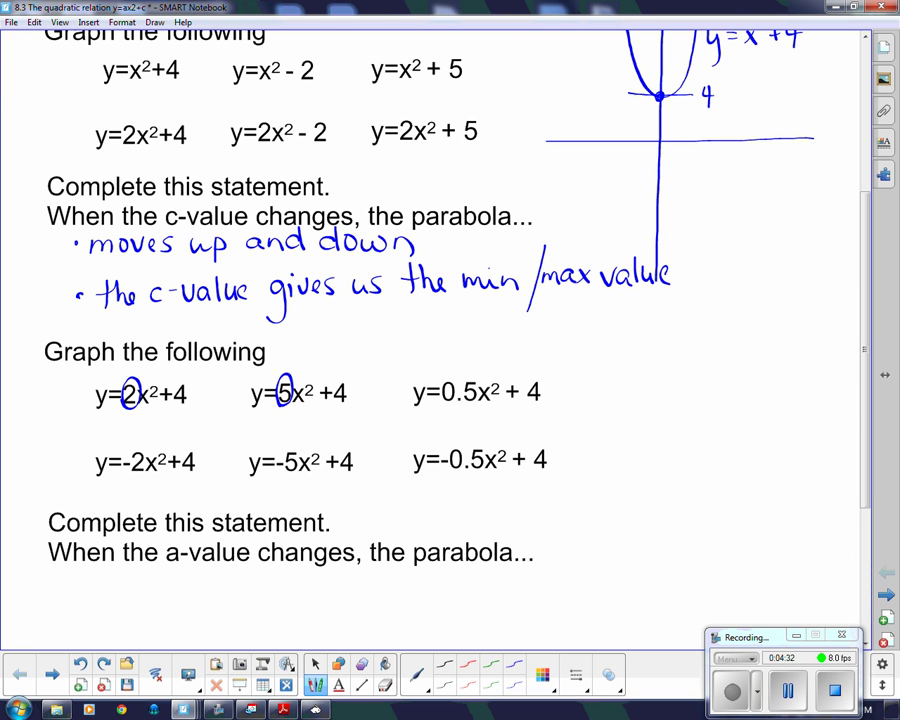
{"action": "mouse_move", "coordinate": [462, 364]}
{"action": "left_mouse_down"}
{"action": "mouse_move", "coordinate": [440, 372]}
{"action": "mouse_move", "coordinate": [470, 402]}
{"action": "mouse_move", "coordinate": [437, 399]}
{"action": "left_mouse_up"}
Step: Enter 2X²+4 as Y1 on the TI-83 Plus calculator and graph it
{"action": "left_click", "coordinate": [315, 709]}
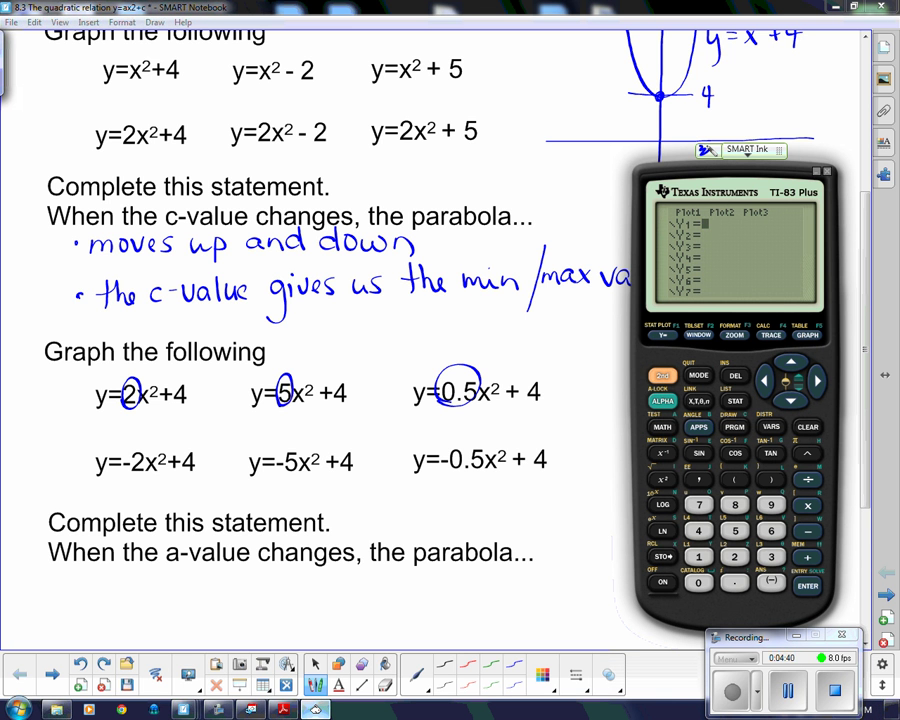
{"action": "left_click", "coordinate": [734, 556]}
{"action": "left_click", "coordinate": [699, 401]}
{"action": "left_click", "coordinate": [662, 479]}
{"action": "left_click", "coordinate": [808, 556]}
{"action": "left_click", "coordinate": [699, 531]}
{"action": "left_click", "coordinate": [807, 335]}
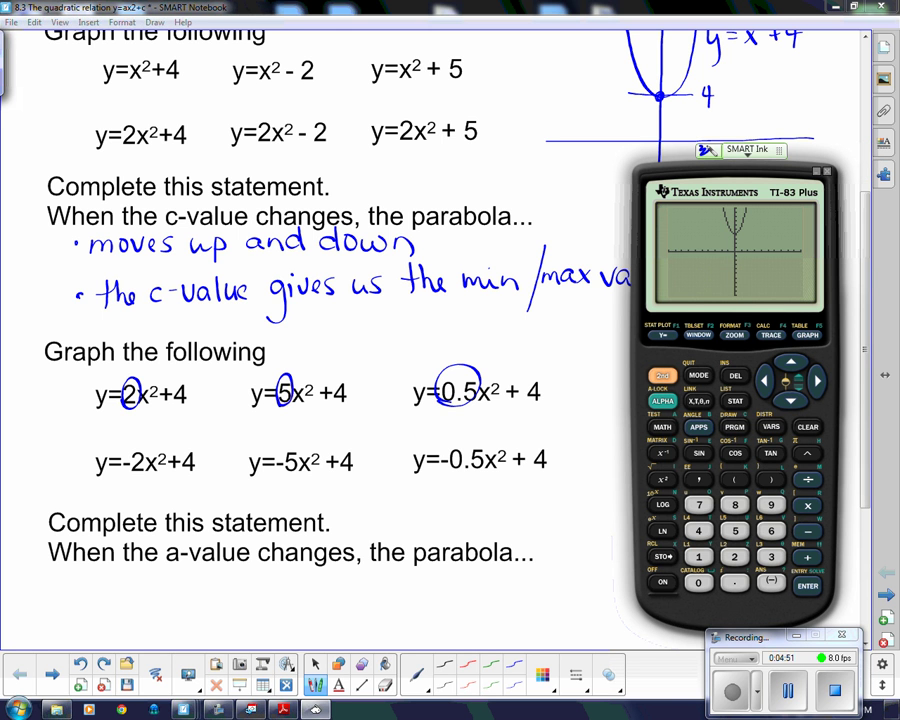
Step: Add 5X²+4 as Y2 in the calculator's equation list and graph it with the first parabola
{"action": "left_click", "coordinate": [662, 335]}
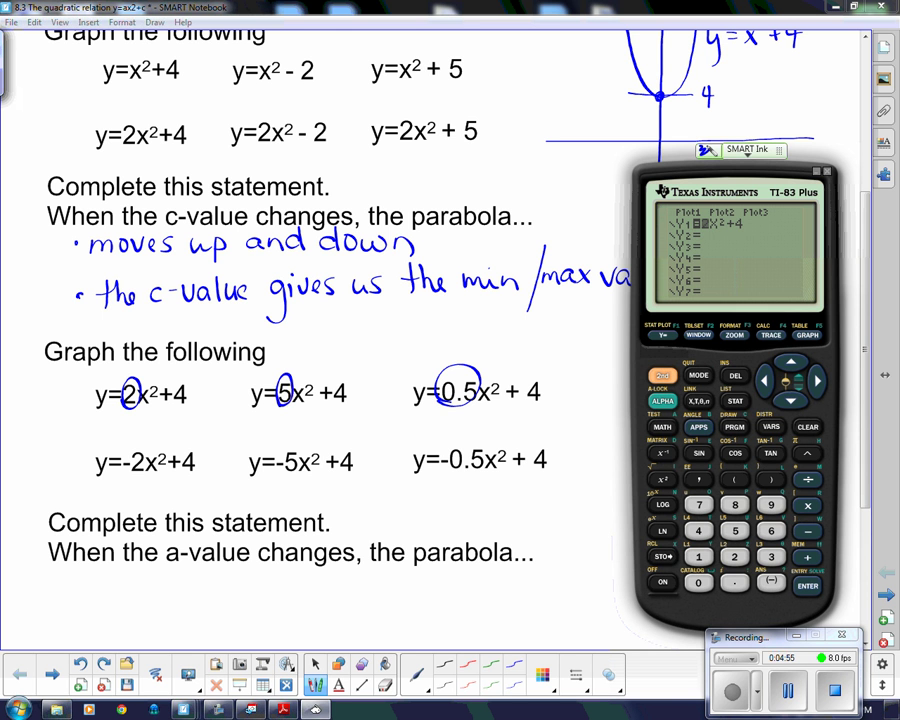
{"action": "left_click", "coordinate": [790, 398]}
{"action": "left_click", "coordinate": [733, 525]}
{"action": "left_click", "coordinate": [699, 400]}
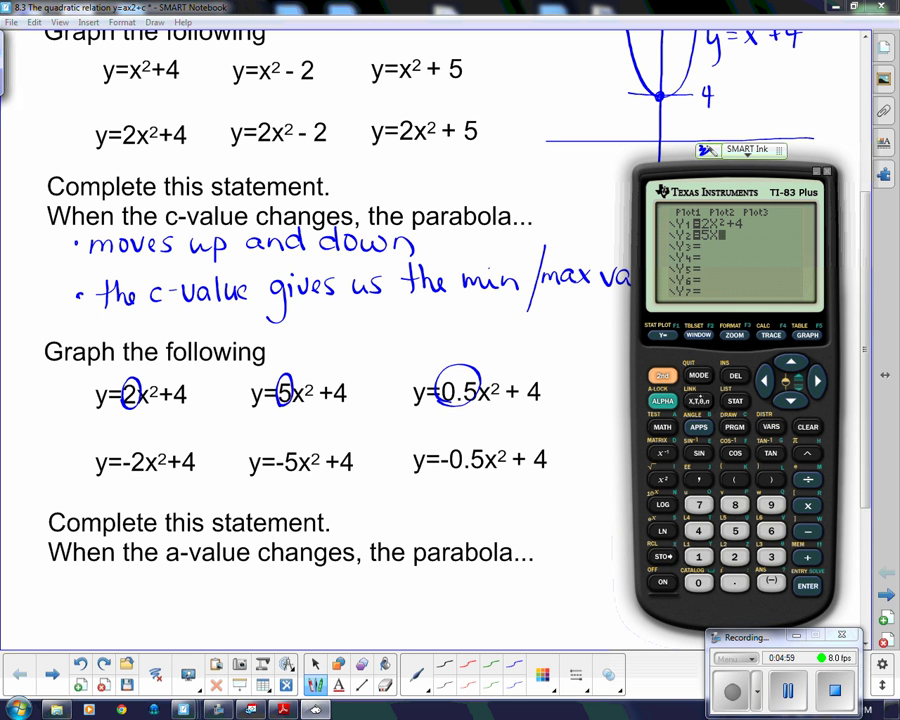
{"action": "left_click", "coordinate": [662, 479]}
{"action": "left_click", "coordinate": [808, 557]}
{"action": "left_click", "coordinate": [699, 531]}
{"action": "left_click", "coordinate": [808, 335]}
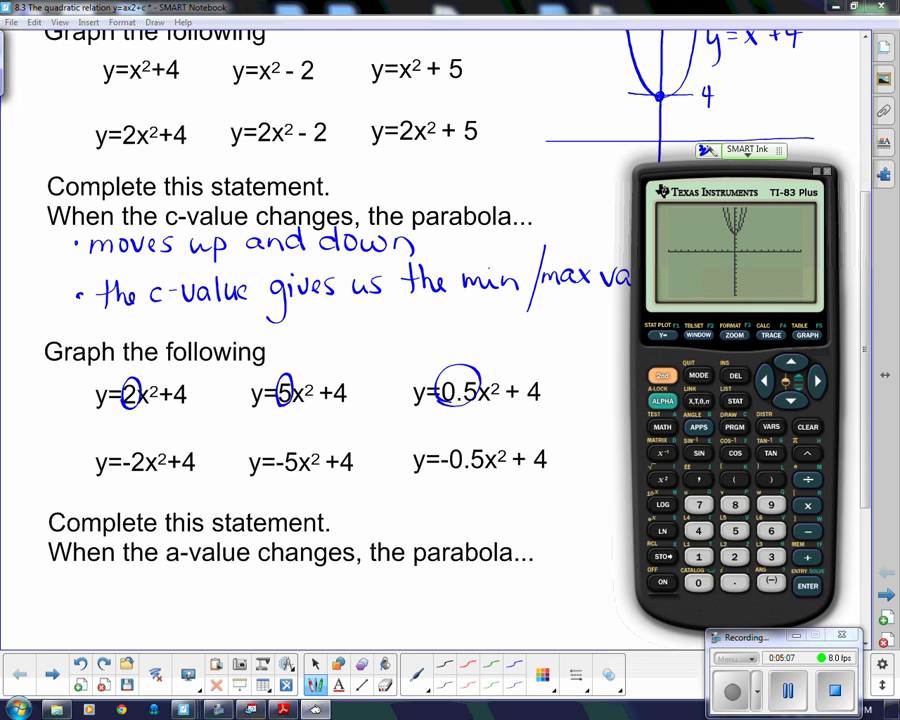
Step: Add .5X²+4 as Y3 in the calculator's equation list and graph all three parabolas
{"action": "left_click", "coordinate": [661, 335]}
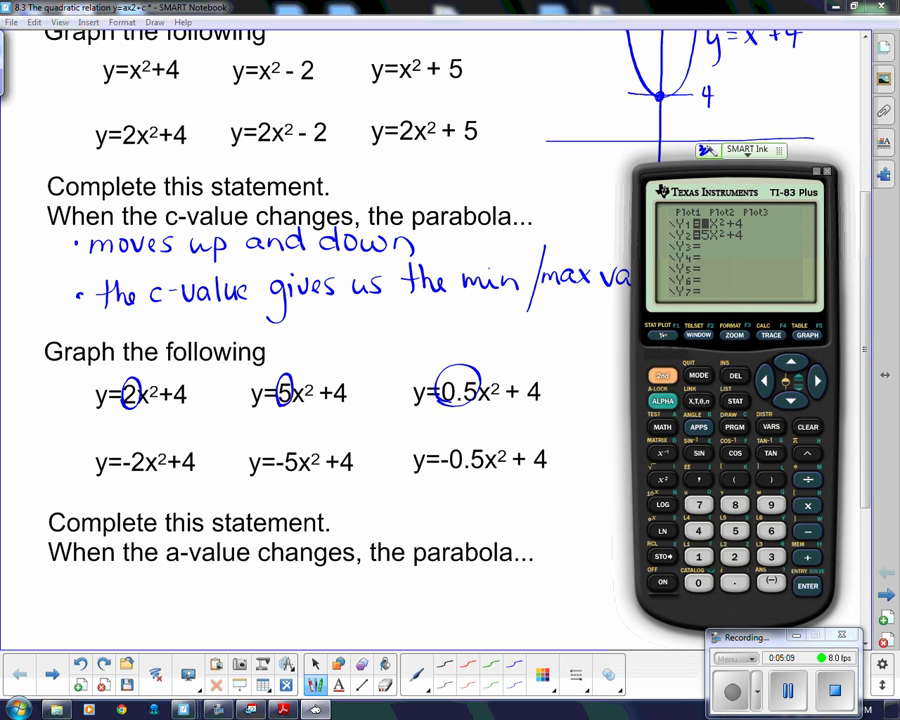
{"action": "left_click", "coordinate": [787, 395]}
{"action": "left_click", "coordinate": [787, 395]}
{"action": "left_click", "coordinate": [787, 395]}
{"action": "left_click", "coordinate": [791, 356]}
{"action": "type", "text": ".5X"}
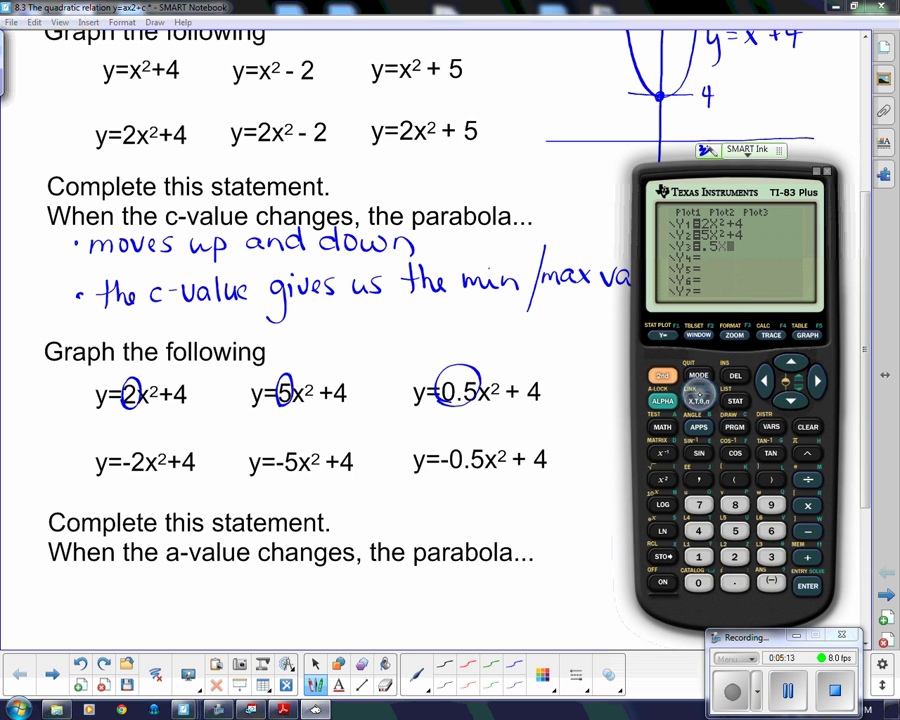
{"action": "type", "text": "²+4"}
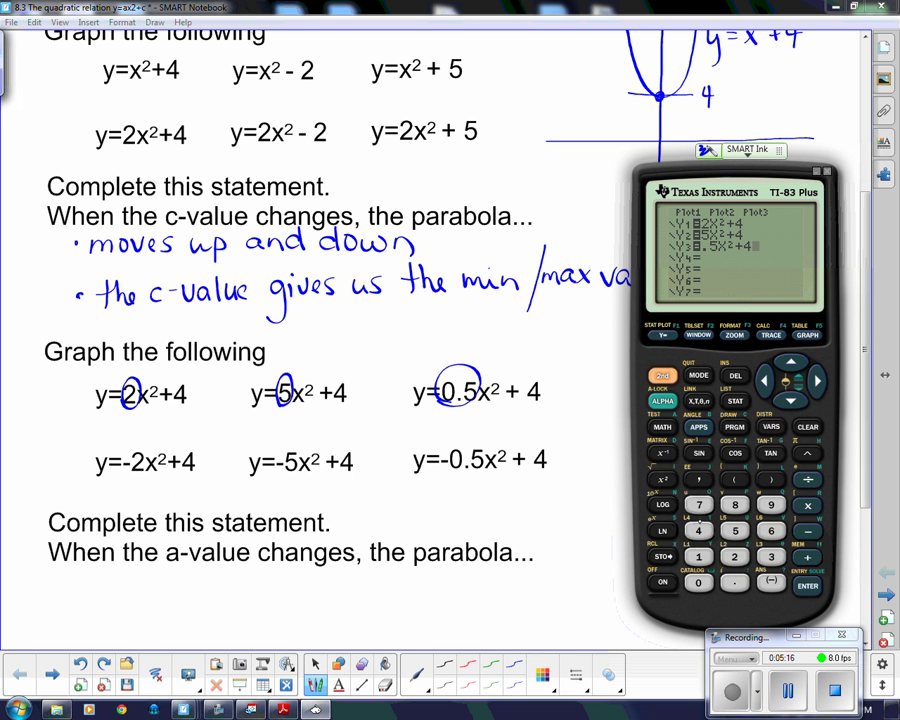
{"action": "key", "text": "F5"}
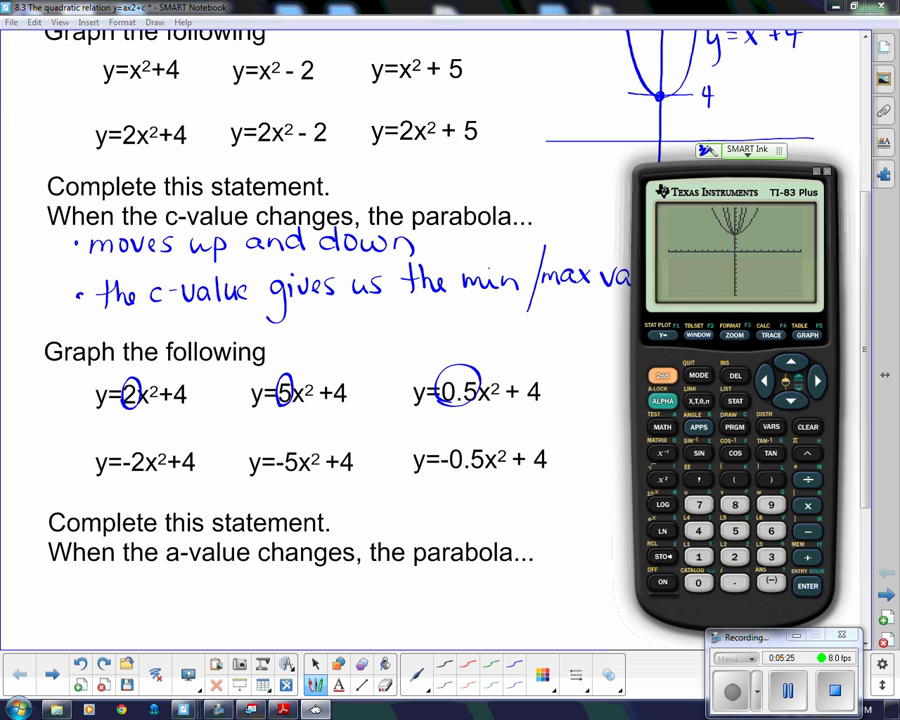
Step: Underline the circled 0.5 in the notes and place a copy of the calculator's graph screen beside the a-value equations
{"action": "left_click", "coordinate": [442, 403]}
{"action": "mouse_move", "coordinate": [443, 403]}
{"action": "left_mouse_down"}
{"action": "mouse_move", "coordinate": [476, 403]}
{"action": "mouse_move", "coordinate": [446, 410]}
{"action": "left_mouse_up"}
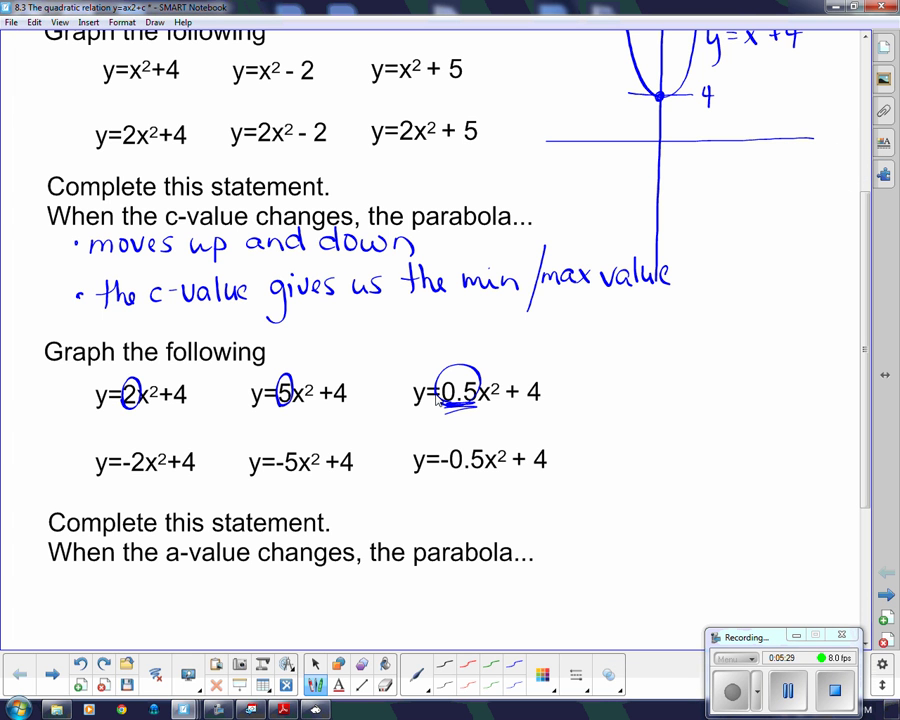
{"action": "left_click", "coordinate": [314, 708]}
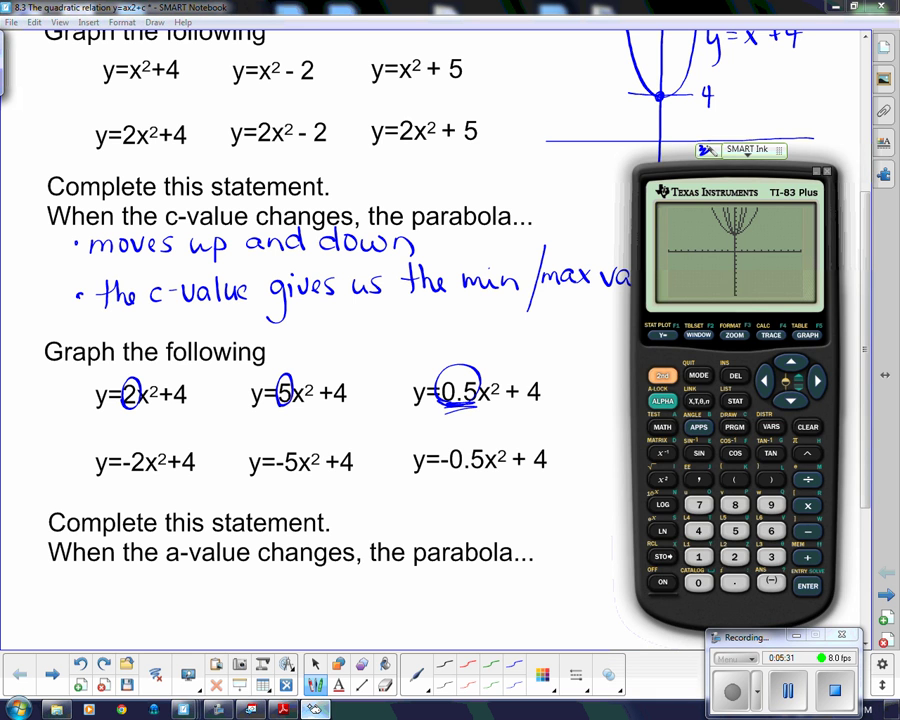
{"action": "left_click_drag", "start_coordinate": [735, 250], "coordinate": [712, 446]}
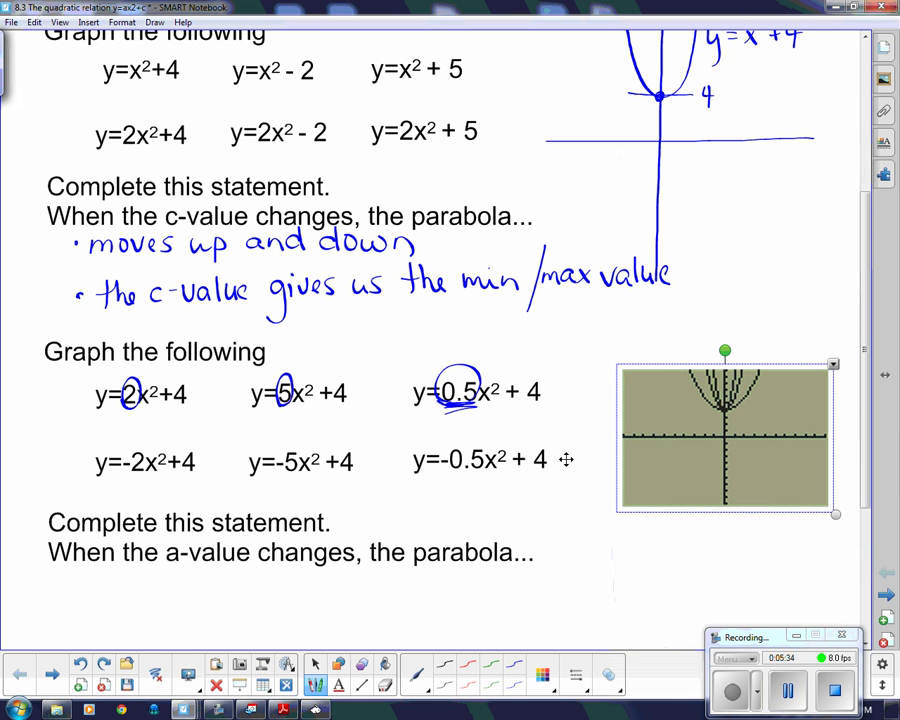
Step: Handwrite the bullet "changes shape" under the statement "When the a-value changes, the parabola..."
{"action": "scroll", "coordinate": [566, 459], "scroll_direction": "down", "scroll_amount": 2}
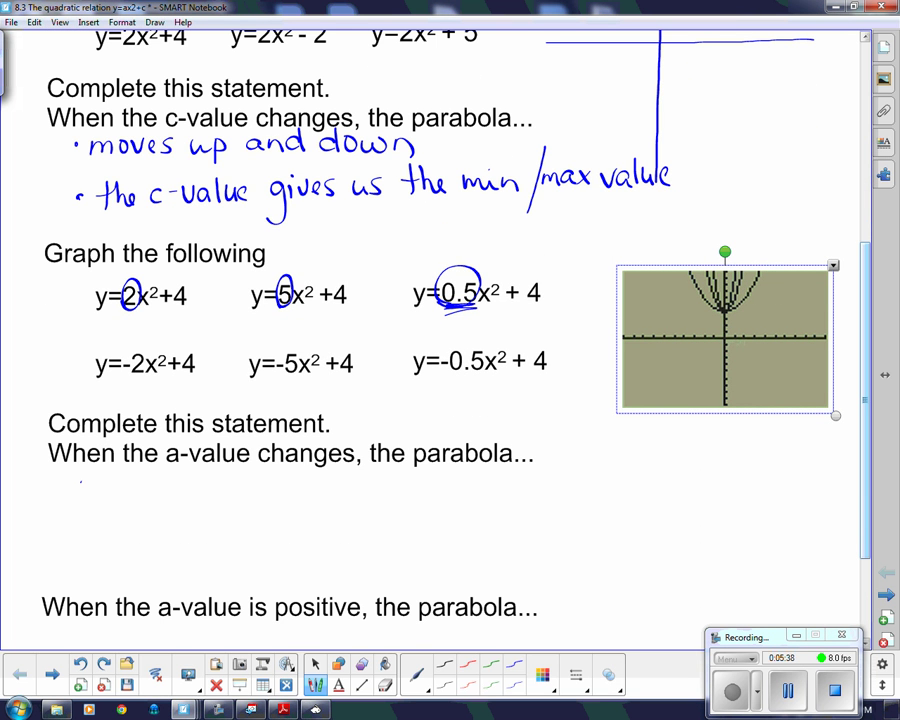
{"action": "mouse_move", "coordinate": [101, 483]}
{"action": "left_mouse_down"}
{"action": "mouse_move", "coordinate": [101, 492]}
{"action": "mouse_move", "coordinate": [163, 492]}
{"action": "mouse_move", "coordinate": [165, 512]}
{"action": "mouse_move", "coordinate": [191, 492]}
{"action": "mouse_move", "coordinate": [252, 495]}
{"action": "left_mouse_up"}
{"action": "mouse_move", "coordinate": [266, 481]}
{"action": "left_mouse_down"}
{"action": "mouse_move", "coordinate": [259, 494]}
{"action": "mouse_move", "coordinate": [268, 495]}
{"action": "left_mouse_up"}
{"action": "mouse_move", "coordinate": [276, 480]}
{"action": "left_mouse_down"}
{"action": "mouse_move", "coordinate": [290, 505]}
{"action": "mouse_move", "coordinate": [293, 493]}
{"action": "mouse_move", "coordinate": [322, 487]}
{"action": "left_mouse_up"}
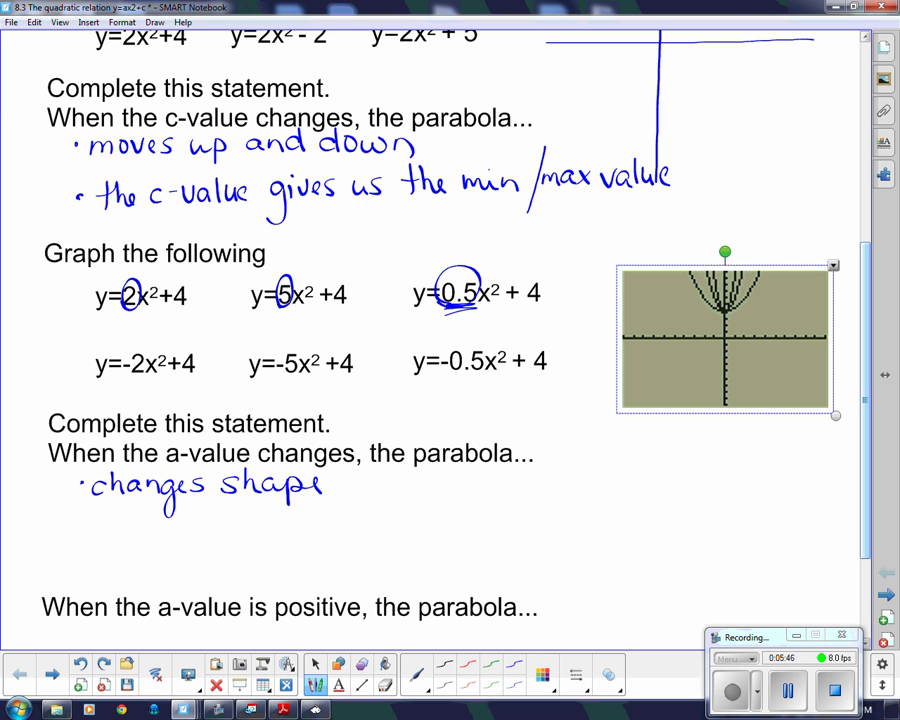
Step: Handwrite a second bullet reading "the bigger the a-value the skinnier it gets" under the a-value statement
{"action": "mouse_move", "coordinate": [106, 514]}
{"action": "left_mouse_down"}
{"action": "mouse_move", "coordinate": [101, 537]}
{"action": "mouse_move", "coordinate": [110, 524]}
{"action": "mouse_move", "coordinate": [130, 537]}
{"action": "mouse_move", "coordinate": [198, 532]}
{"action": "mouse_move", "coordinate": [200, 550]}
{"action": "mouse_move", "coordinate": [214, 550]}
{"action": "mouse_move", "coordinate": [256, 520]}
{"action": "mouse_move", "coordinate": [287, 536]}
{"action": "mouse_move", "coordinate": [318, 522]}
{"action": "mouse_move", "coordinate": [362, 528]}
{"action": "mouse_move", "coordinate": [420, 505]}
{"action": "mouse_move", "coordinate": [440, 514]}
{"action": "mouse_move", "coordinate": [453, 506]}
{"action": "mouse_move", "coordinate": [472, 521]}
{"action": "mouse_move", "coordinate": [481, 499]}
{"action": "mouse_move", "coordinate": [500, 512]}
{"action": "mouse_move", "coordinate": [552, 508]}
{"action": "mouse_move", "coordinate": [557, 497]}
{"action": "mouse_move", "coordinate": [568, 517]}
{"action": "mouse_move", "coordinate": [688, 503]}
{"action": "mouse_move", "coordinate": [699, 510]}
{"action": "left_mouse_up"}
{"action": "left_click", "coordinate": [224, 520]}
{"action": "mouse_move", "coordinate": [712, 484]}
{"action": "left_mouse_down"}
{"action": "mouse_move", "coordinate": [713, 506]}
{"action": "mouse_move", "coordinate": [722, 491]}
{"action": "mouse_move", "coordinate": [735, 520]}
{"action": "mouse_move", "coordinate": [765, 493]}
{"action": "mouse_move", "coordinate": [781, 511]}
{"action": "mouse_move", "coordinate": [790, 493]}
{"action": "left_mouse_up"}
{"action": "left_click_drag", "start_coordinate": [806, 487], "coordinate": [794, 505]}
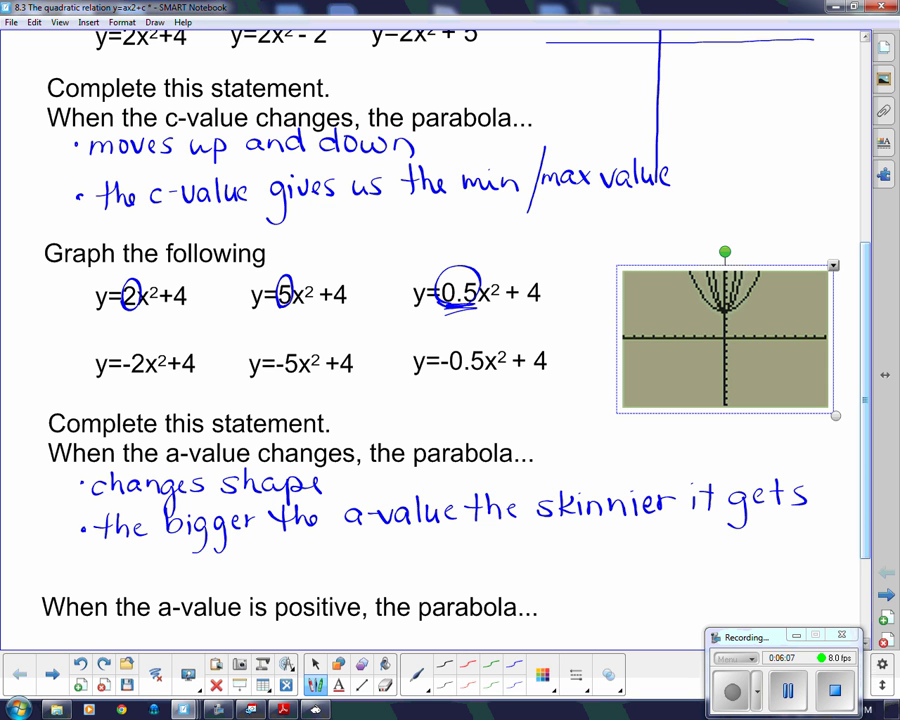
Step: Handwrite "smaller" followed by ditto marks beneath the bullet about bigger a-values
{"action": "mouse_move", "coordinate": [171, 557]}
{"action": "left_mouse_down"}
{"action": "mouse_move", "coordinate": [161, 571]}
{"action": "mouse_move", "coordinate": [223, 570]}
{"action": "left_mouse_up"}
{"action": "mouse_move", "coordinate": [236, 542]}
{"action": "left_mouse_down"}
{"action": "mouse_move", "coordinate": [233, 570]}
{"action": "mouse_move", "coordinate": [249, 565]}
{"action": "left_mouse_up"}
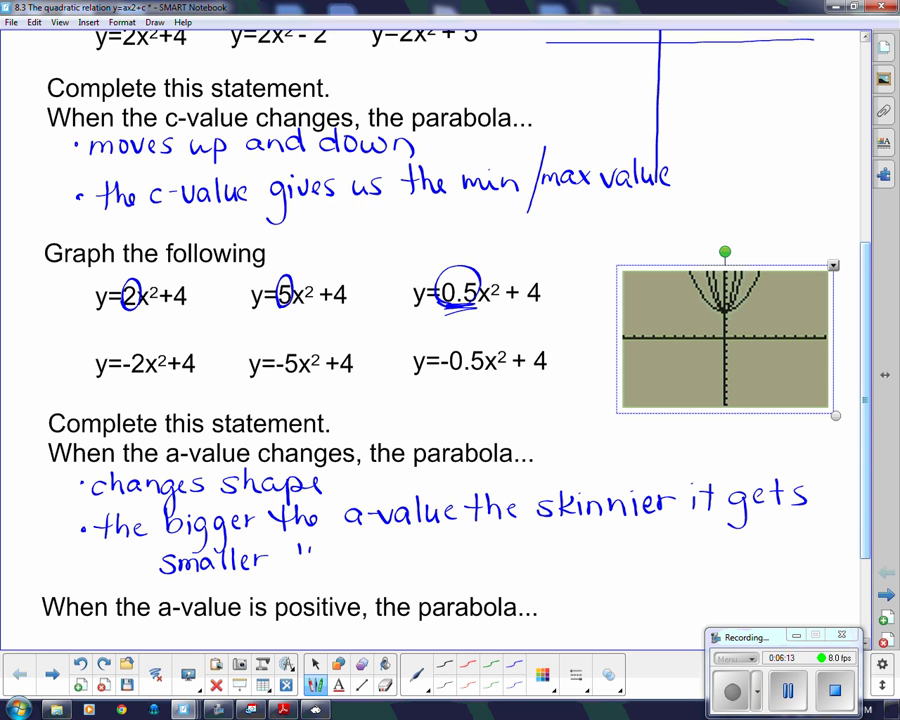